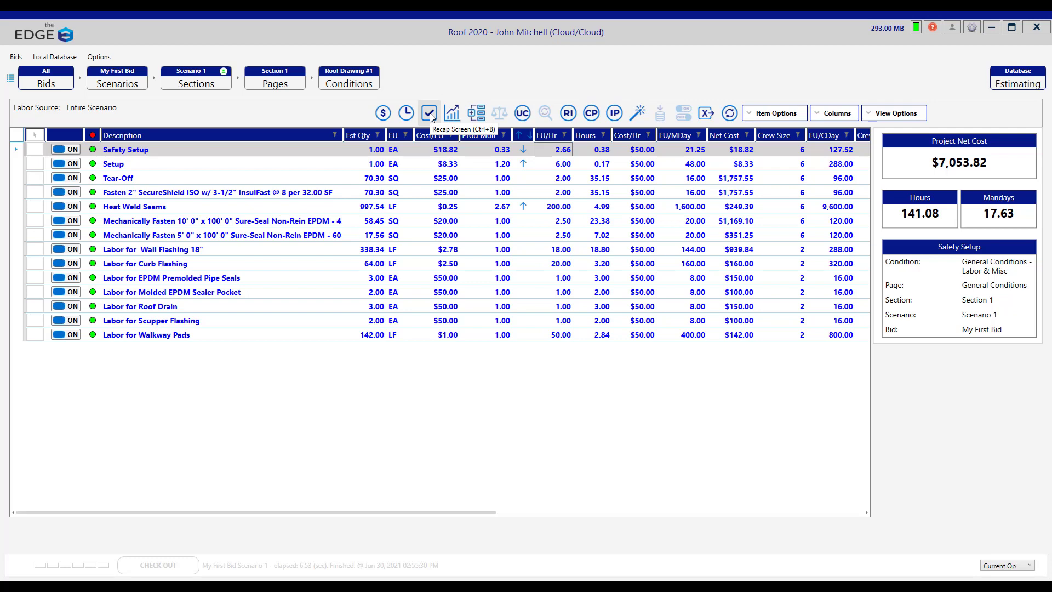
# Open the Recap screen and review its Material, Labor, SubContract, Equipment and Other cost categories
pyautogui.click(430, 117)
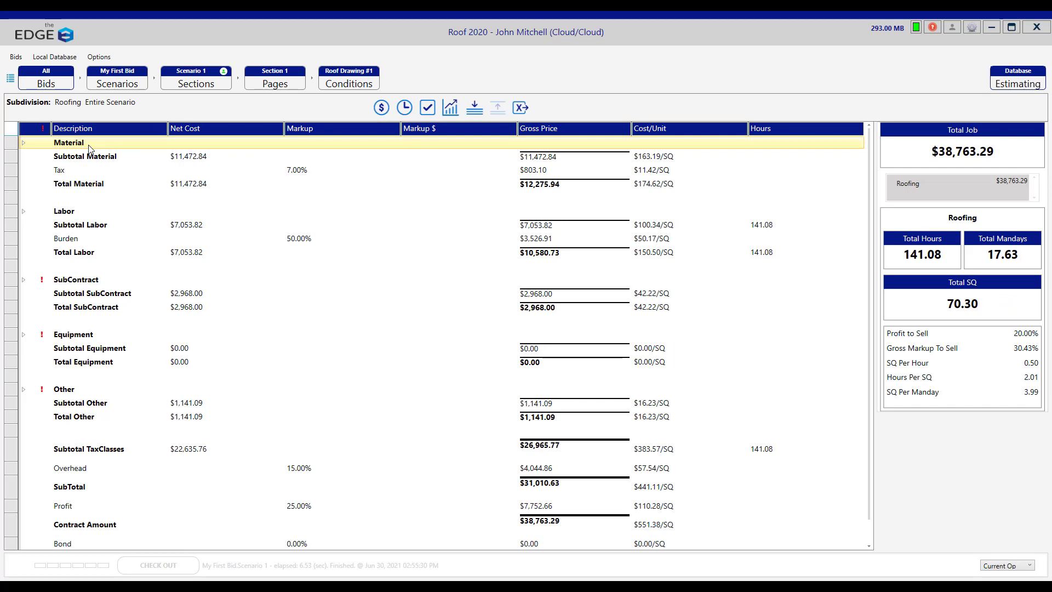
pyautogui.click(91, 149)
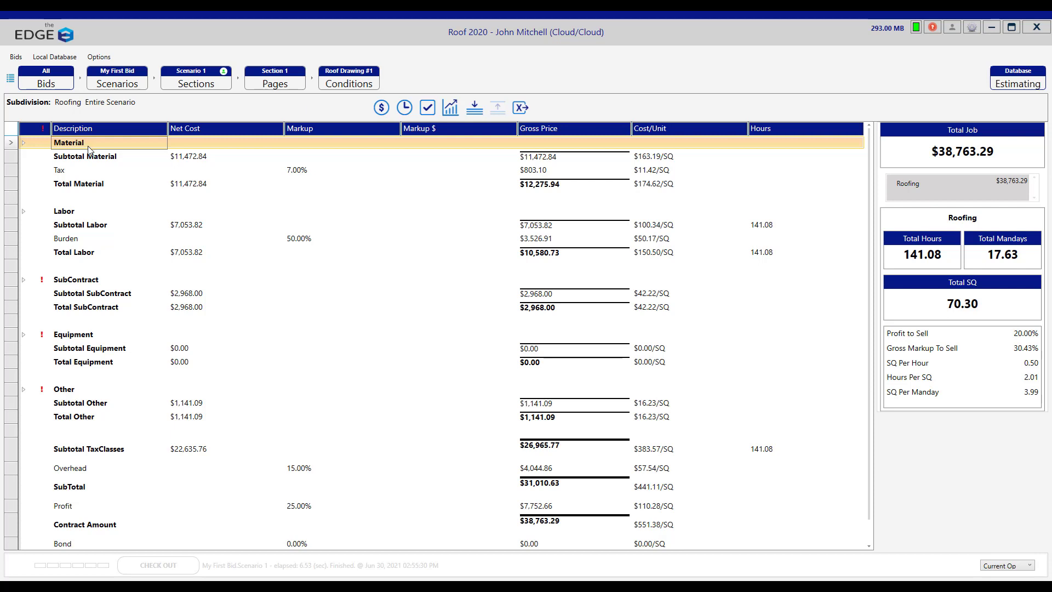
pyautogui.click(79, 214)
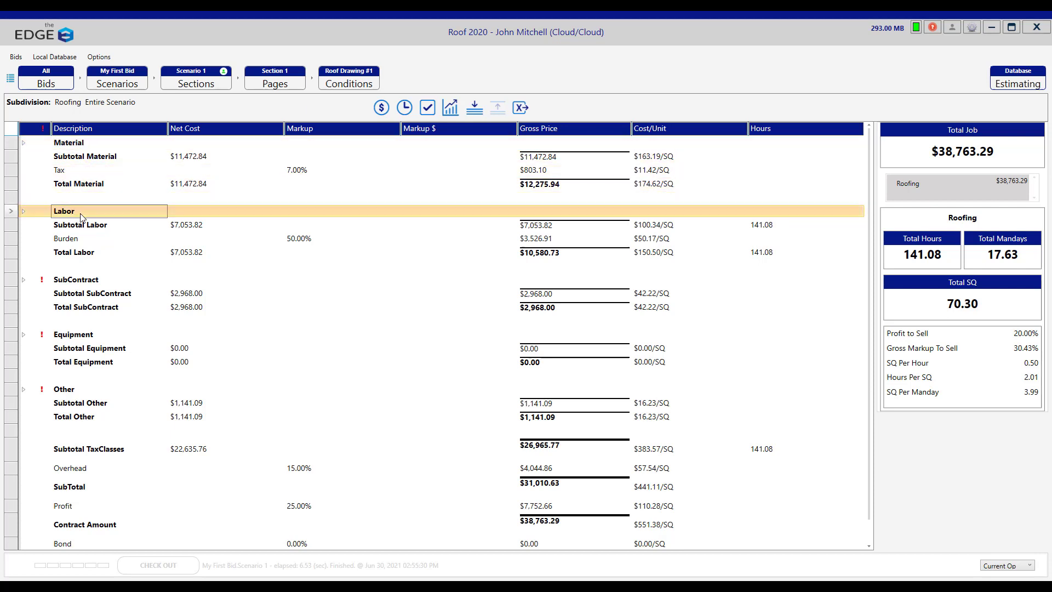
pyautogui.click(112, 282)
pyautogui.click(98, 340)
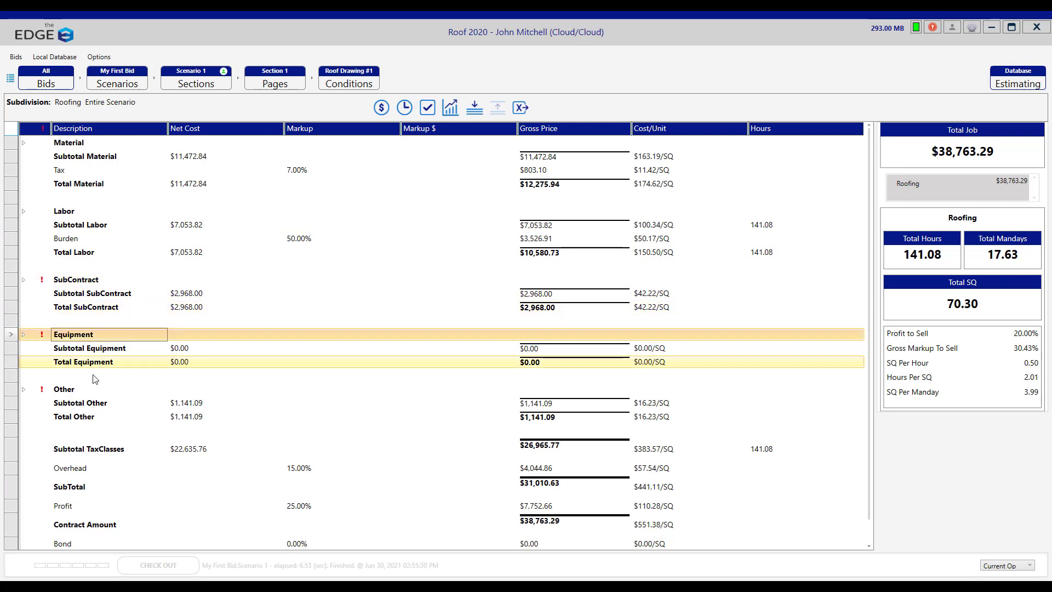
pyautogui.click(84, 390)
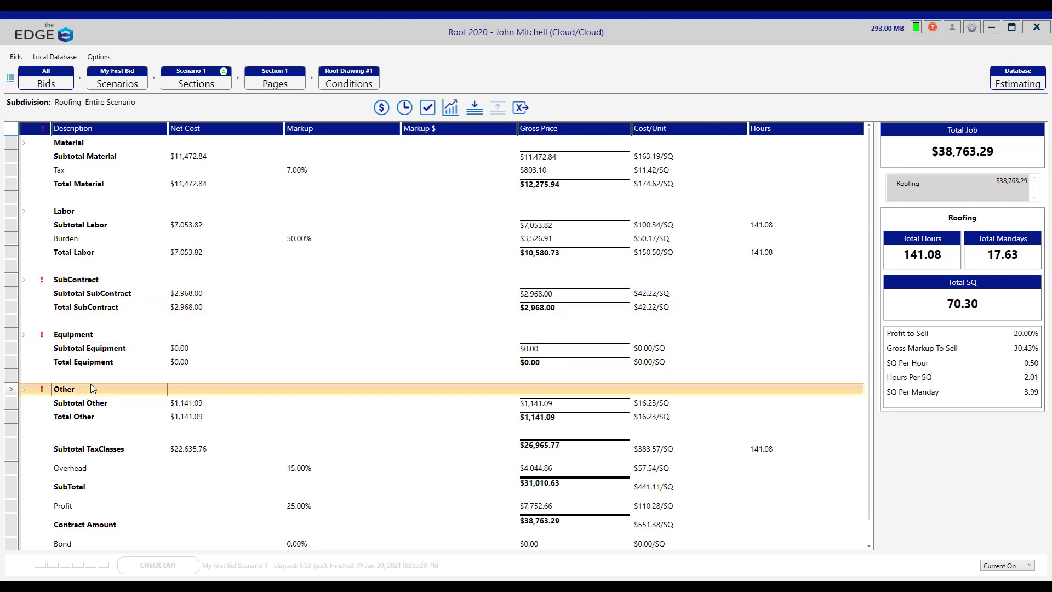
pyautogui.click(73, 145)
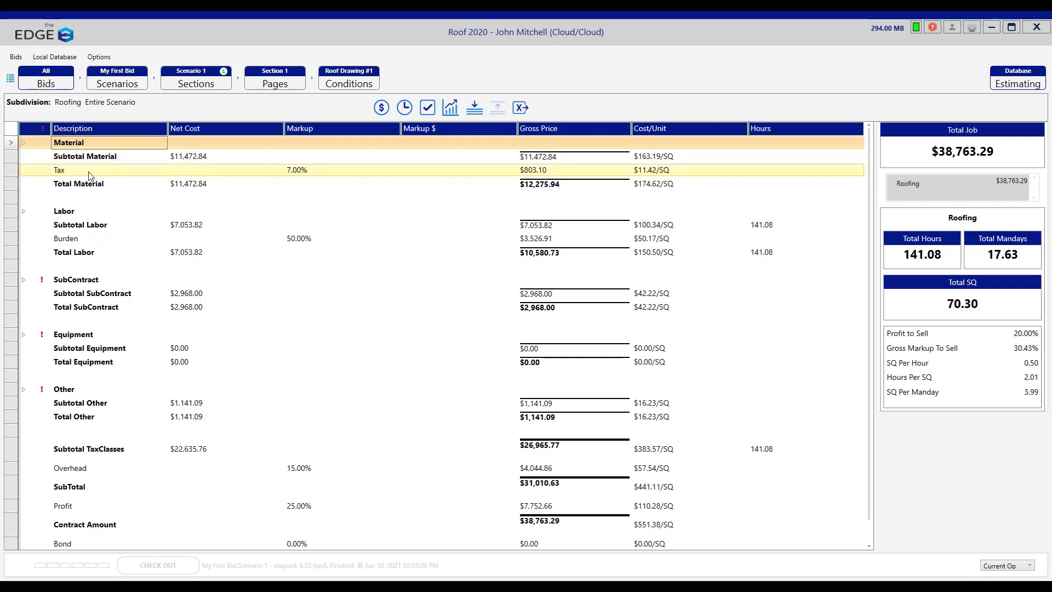
# Set the Material tax markup to 8.25 percent and save the Roofing markup settings
pyautogui.click(300, 172)
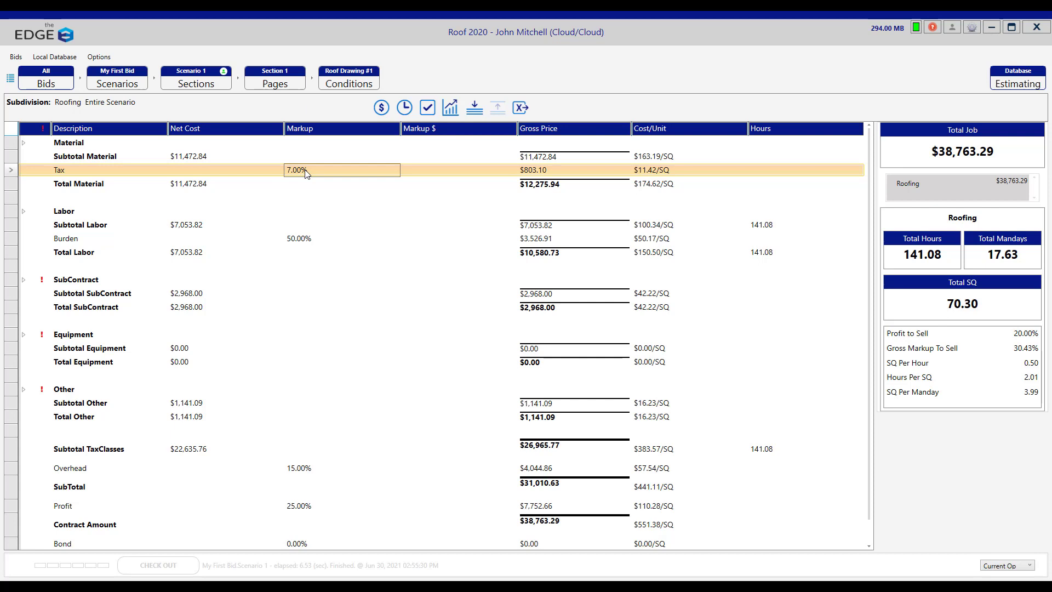
pyautogui.doubleClick(306, 171)
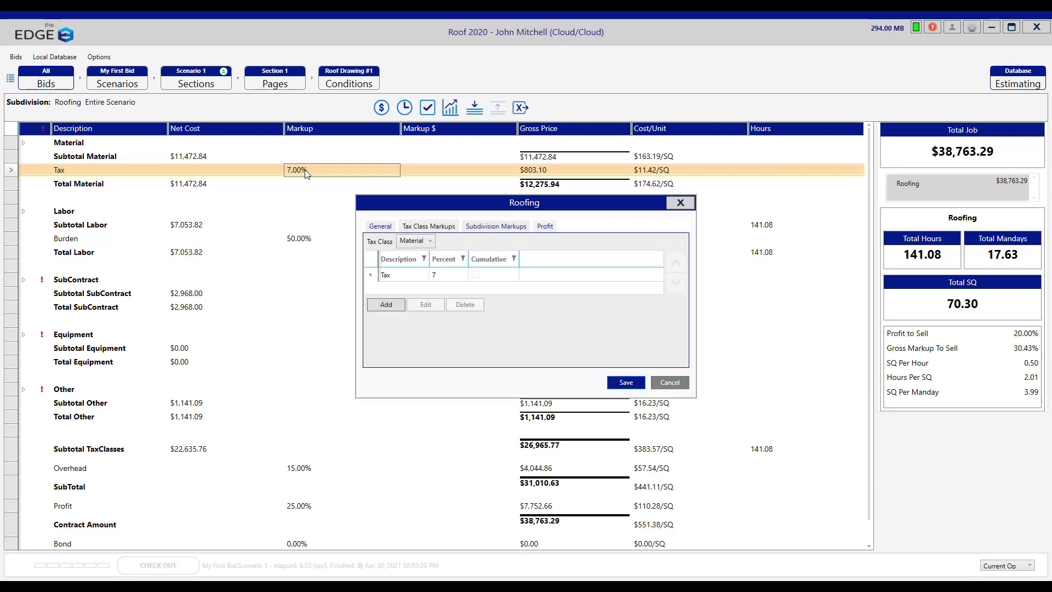
pyautogui.doubleClick(442, 273)
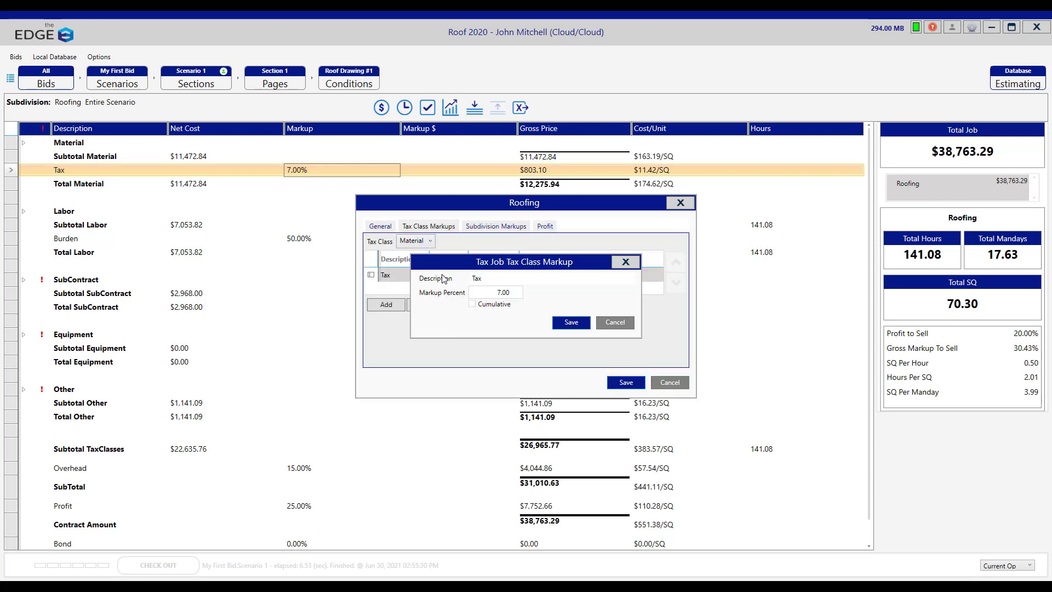
pyautogui.doubleClick(499, 292)
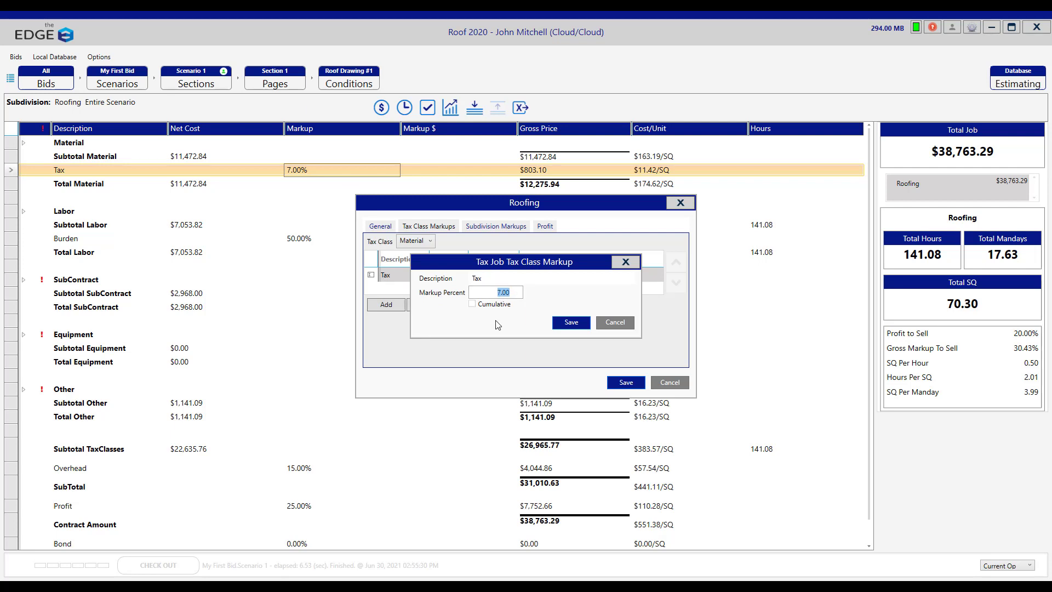
pyautogui.write('8.25')
pyautogui.click(569, 324)
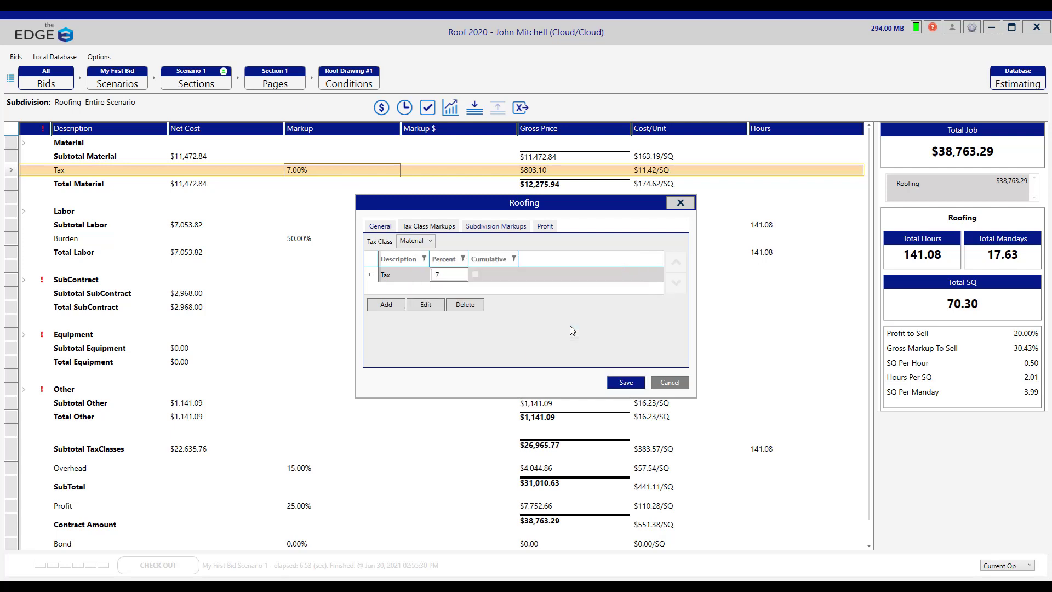
pyautogui.click(624, 382)
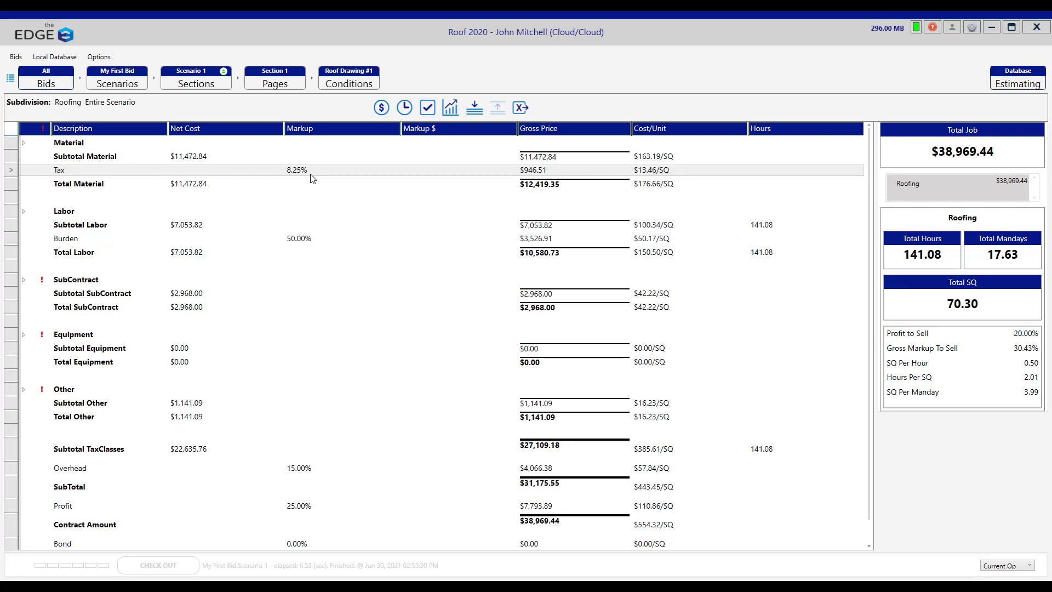
# Set the Labor burden markup to 75 percent and save the Roofing markup settings
pyautogui.doubleClick(307, 239)
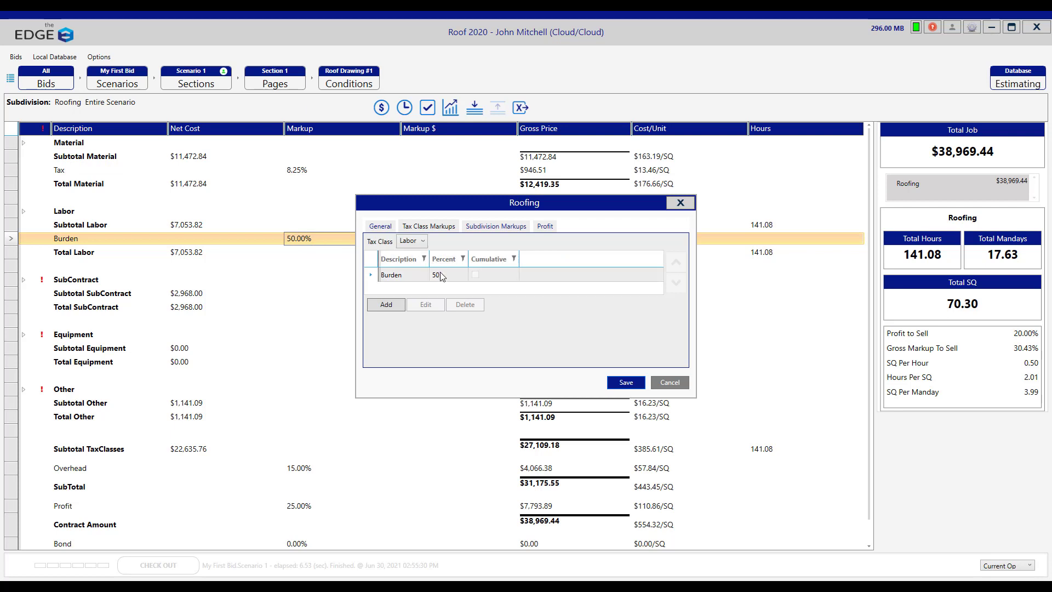
pyautogui.doubleClick(444, 275)
pyautogui.doubleClick(494, 291)
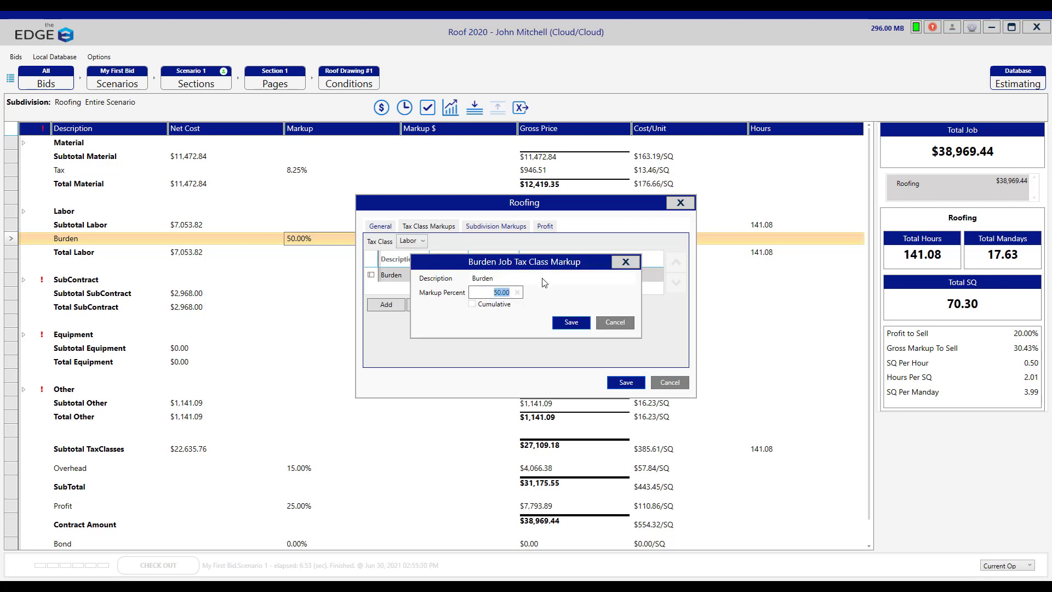
pyautogui.write('75')
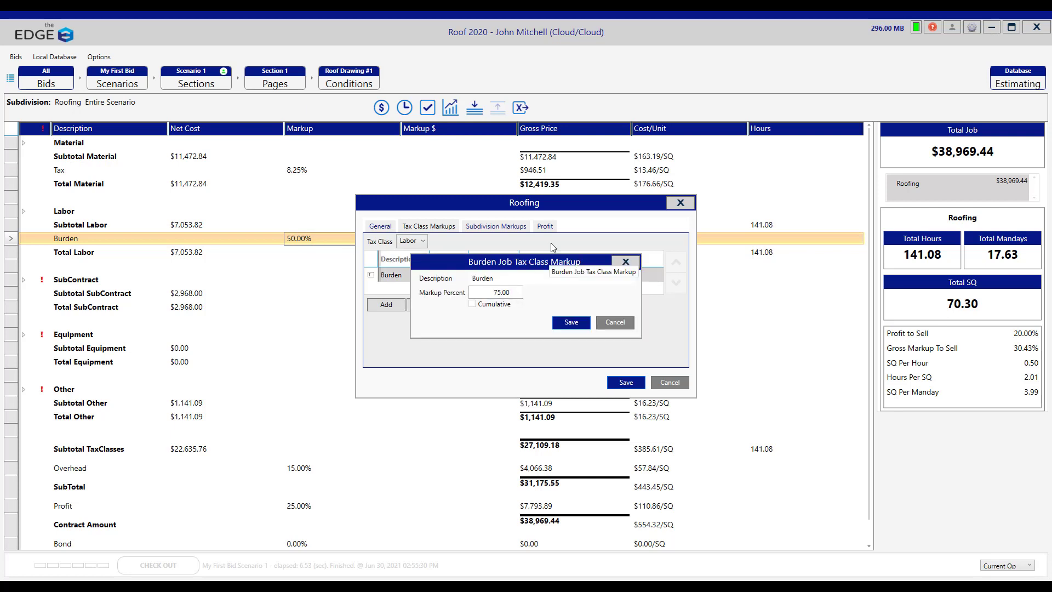
pyautogui.click(570, 322)
pyautogui.click(625, 382)
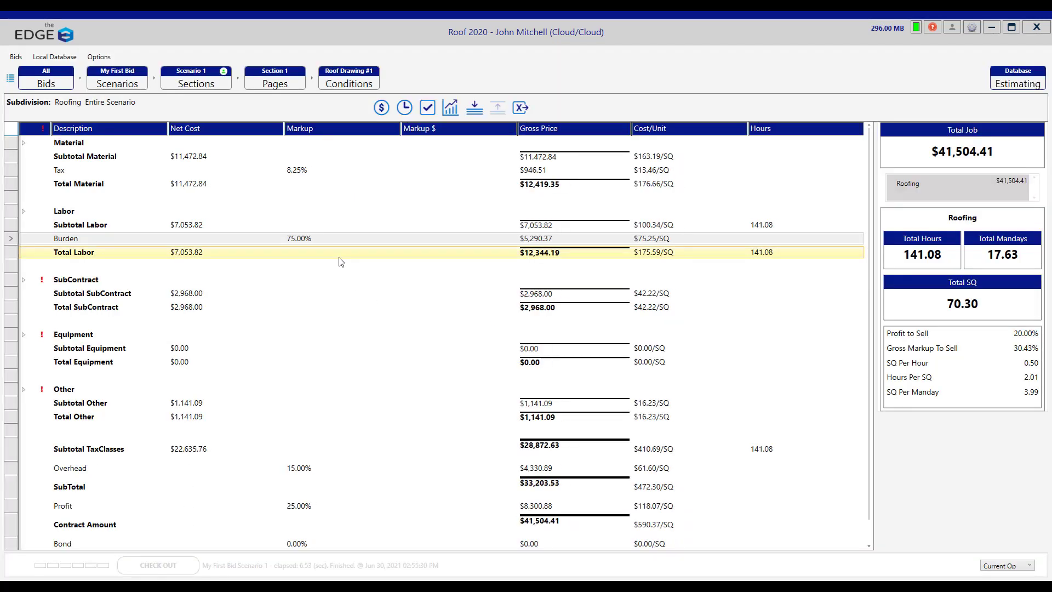
# Go through the five cost categories and expand them all to examine their individual cost lines
pyautogui.click(73, 144)
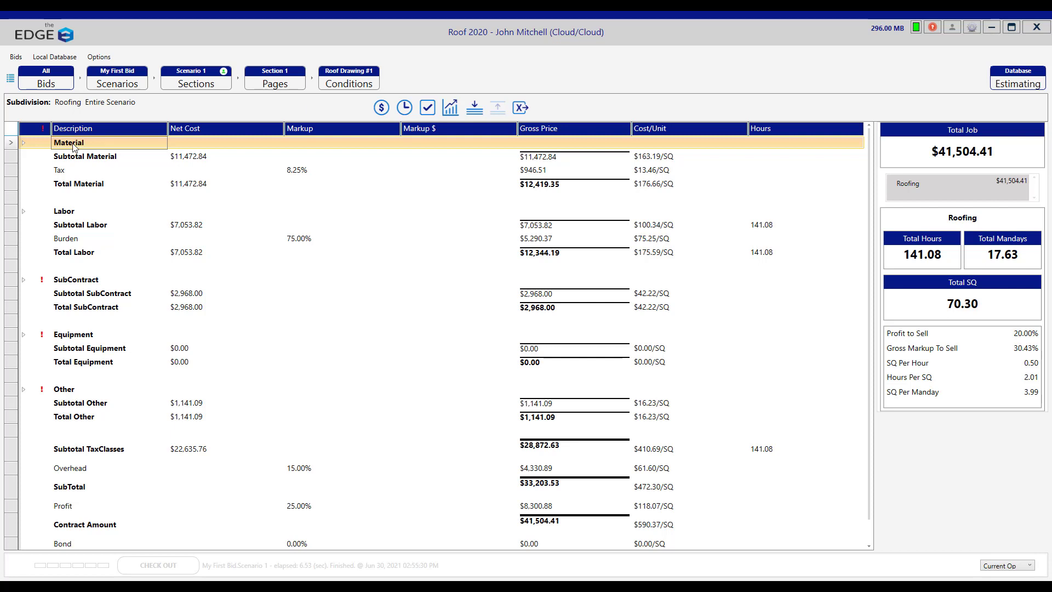
pyautogui.click(83, 213)
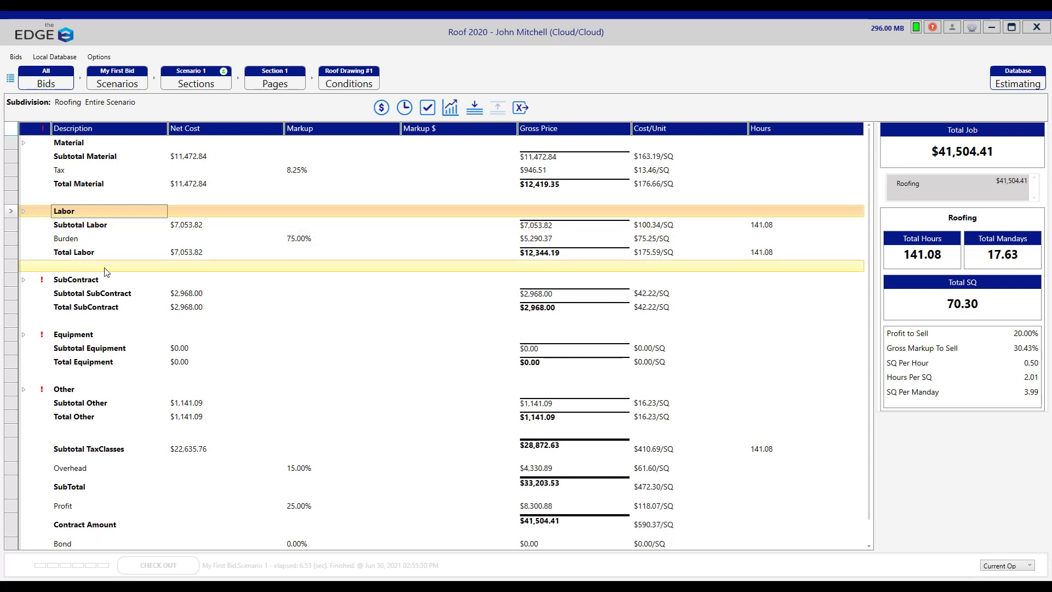
pyautogui.click(101, 282)
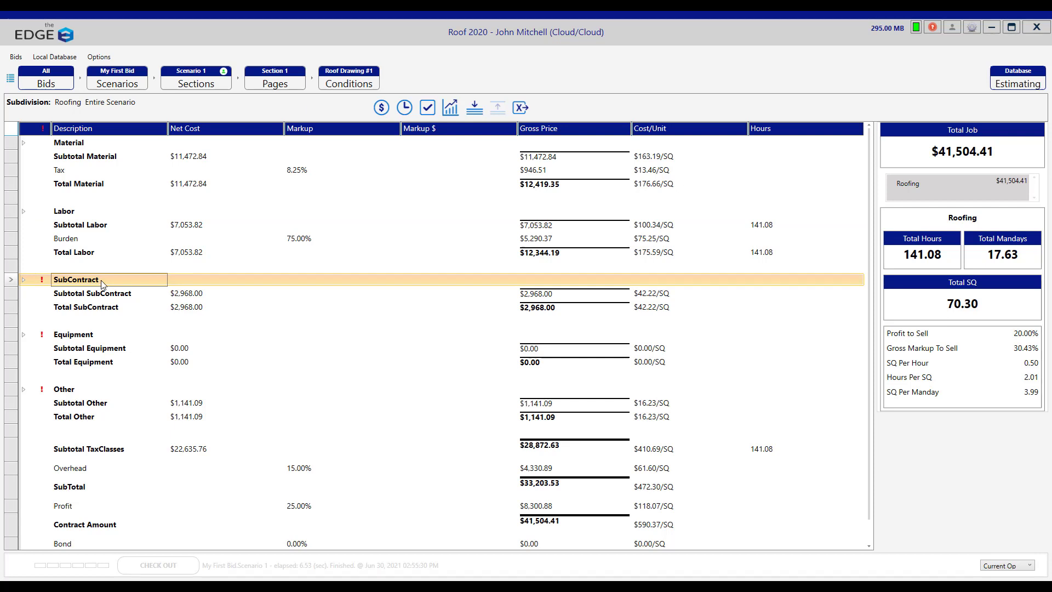
pyautogui.click(96, 337)
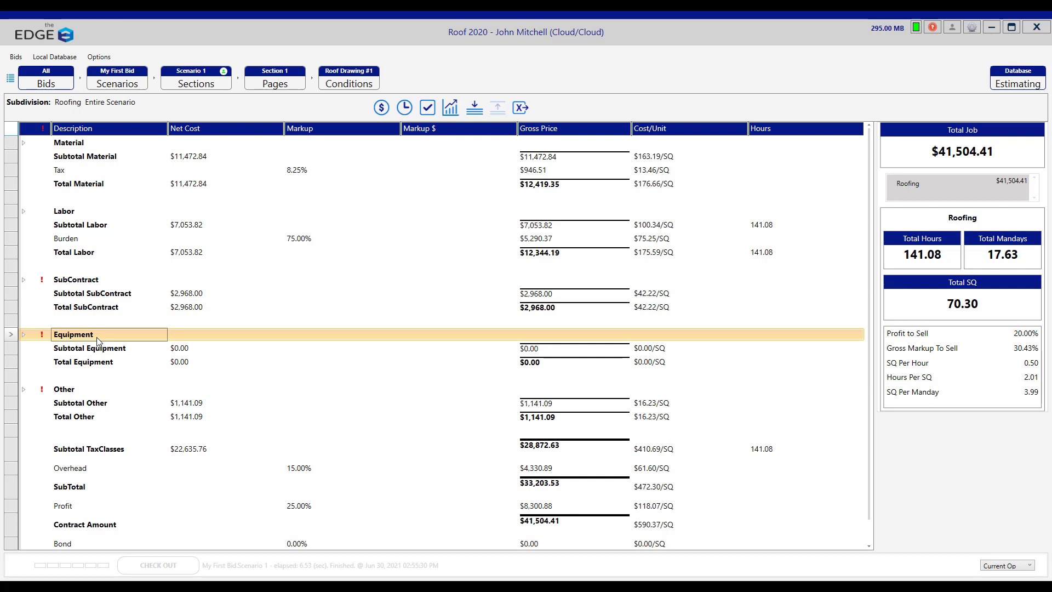
pyautogui.click(88, 391)
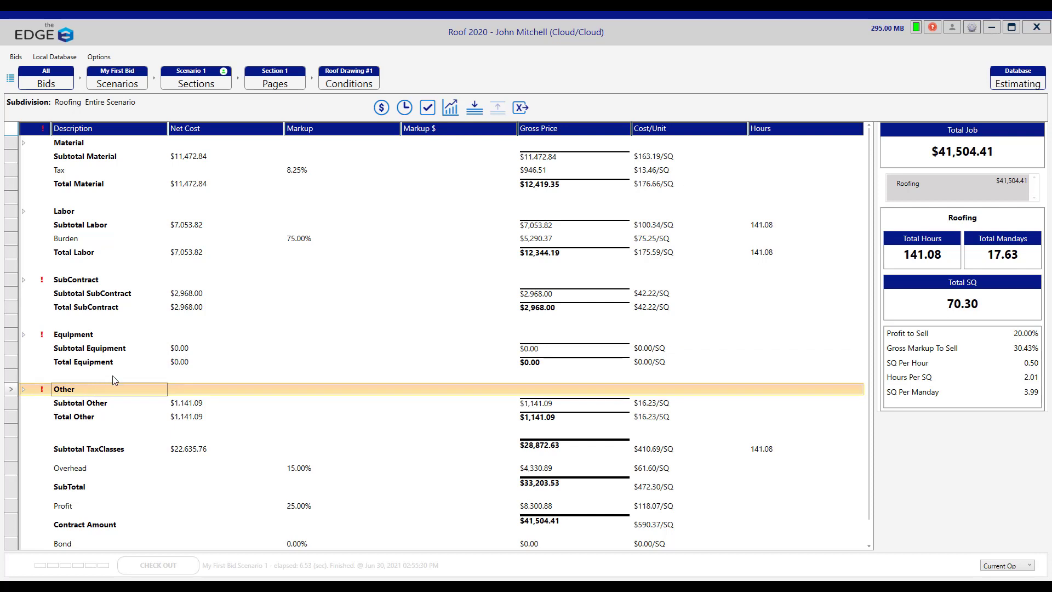
pyautogui.click(77, 144)
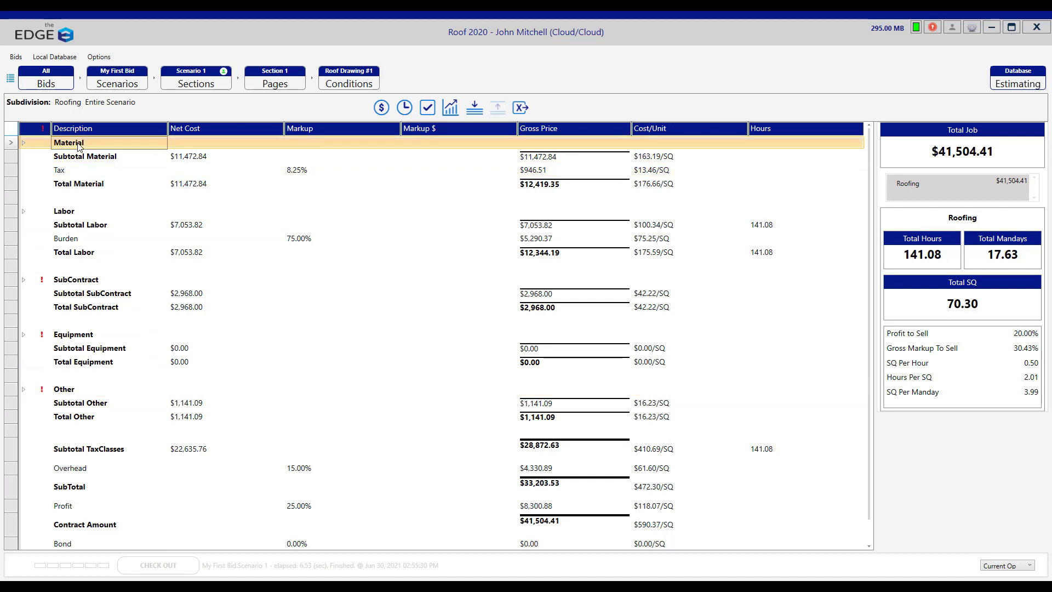
pyautogui.click(24, 144)
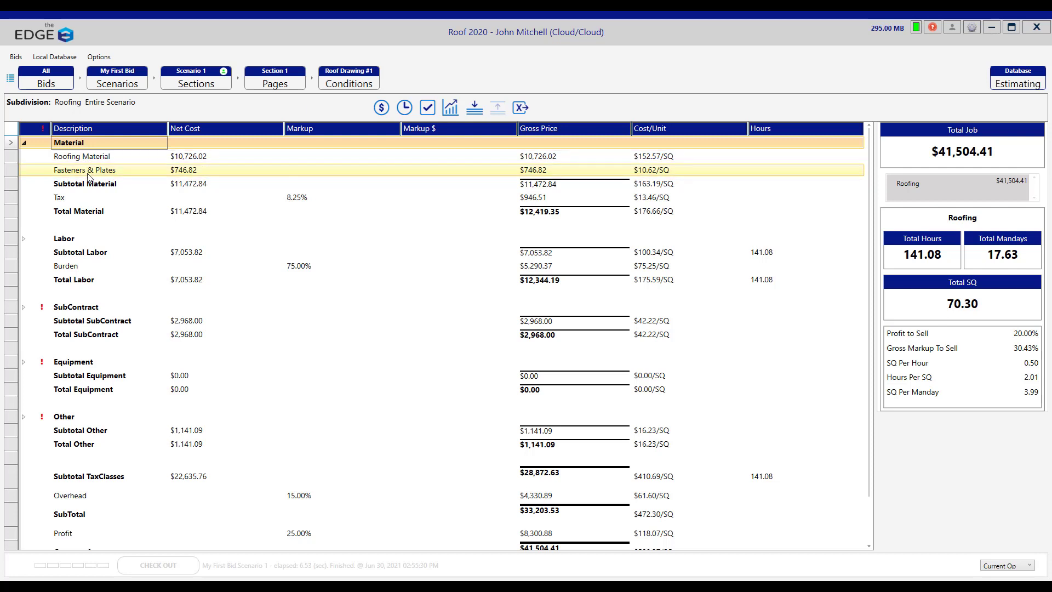
pyautogui.click(475, 108)
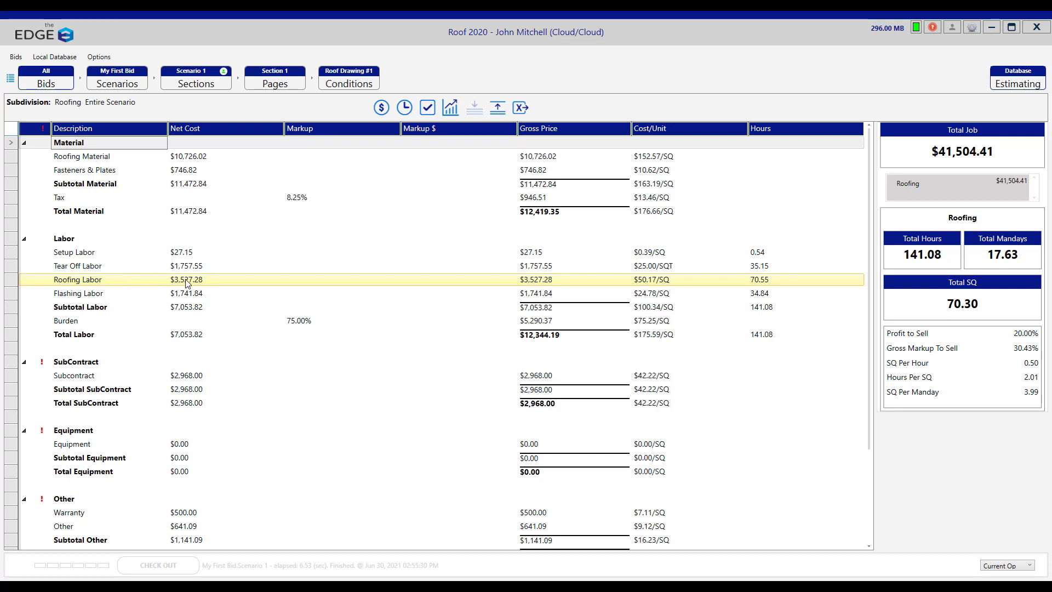
# Add a 5 percent markup named "Roofing Labor Markup" to the Roofing Labor line and save it
pyautogui.doubleClick(93, 284)
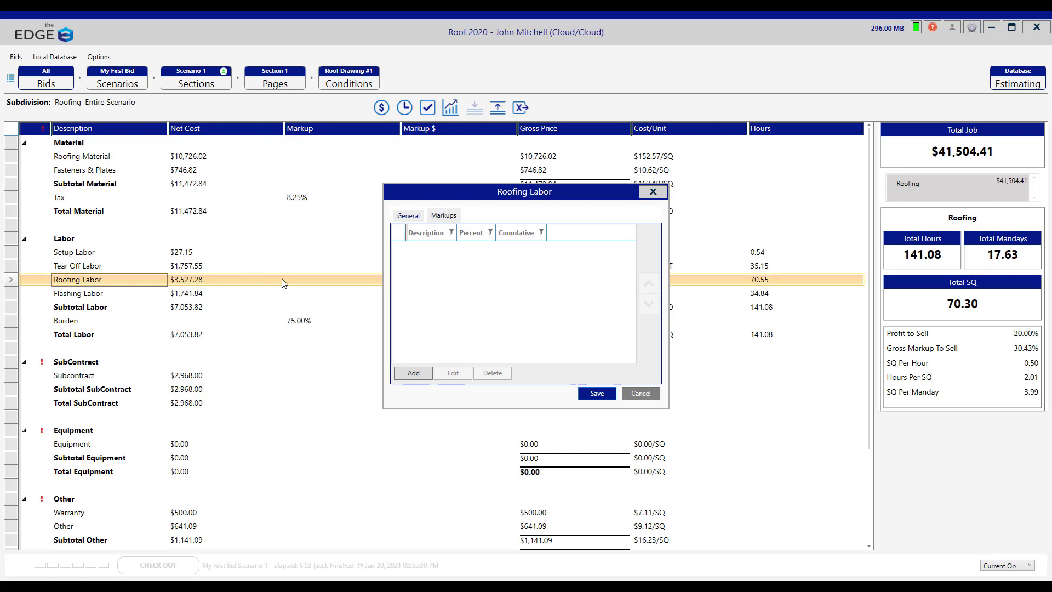
pyautogui.click(422, 373)
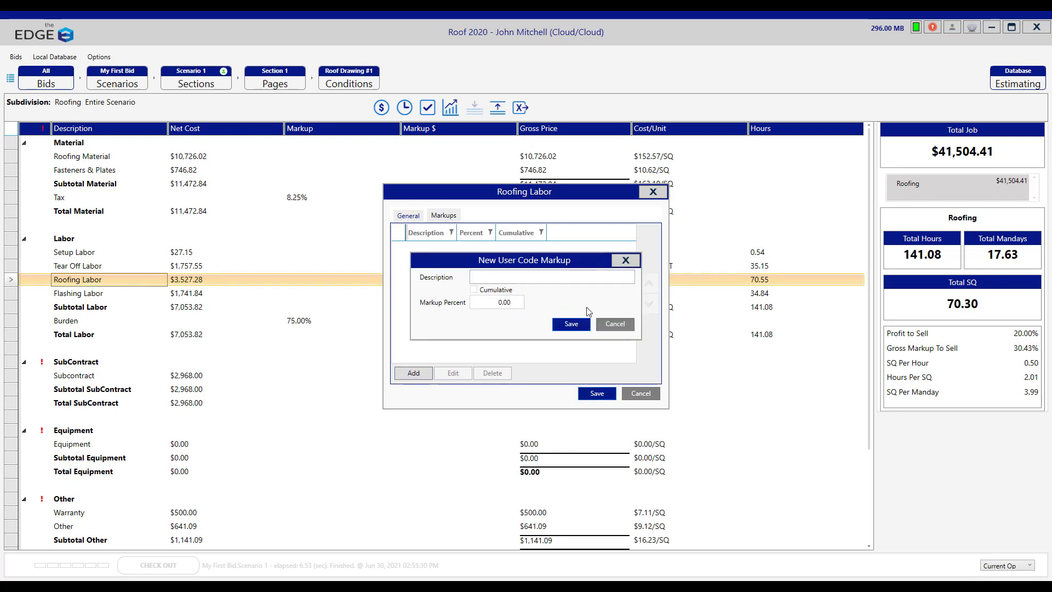
pyautogui.write('Roofing Lab')
pyautogui.write('Markup')
pyautogui.click(499, 301)
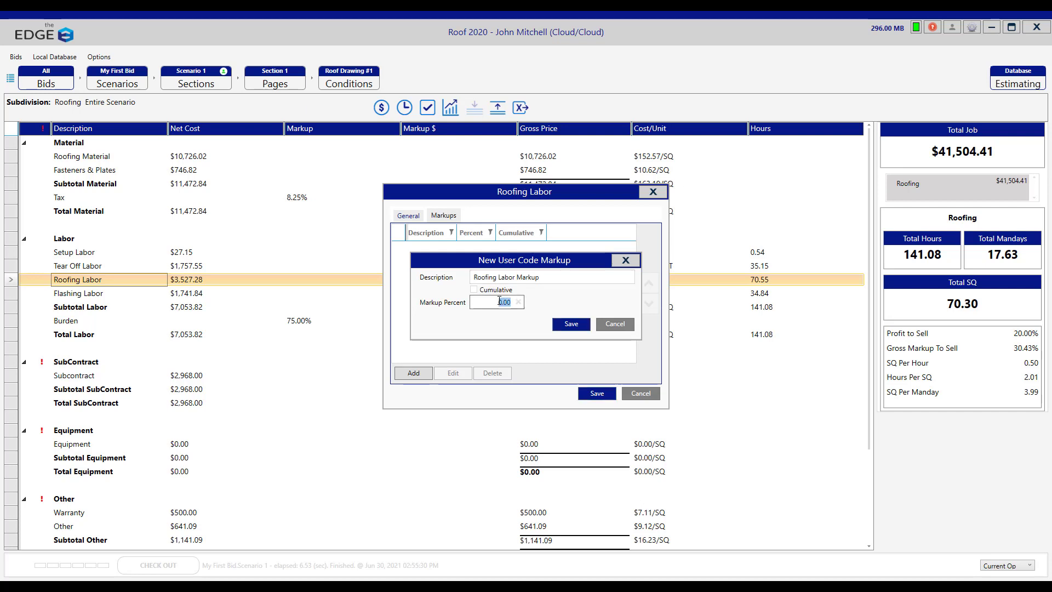
pyautogui.write('5')
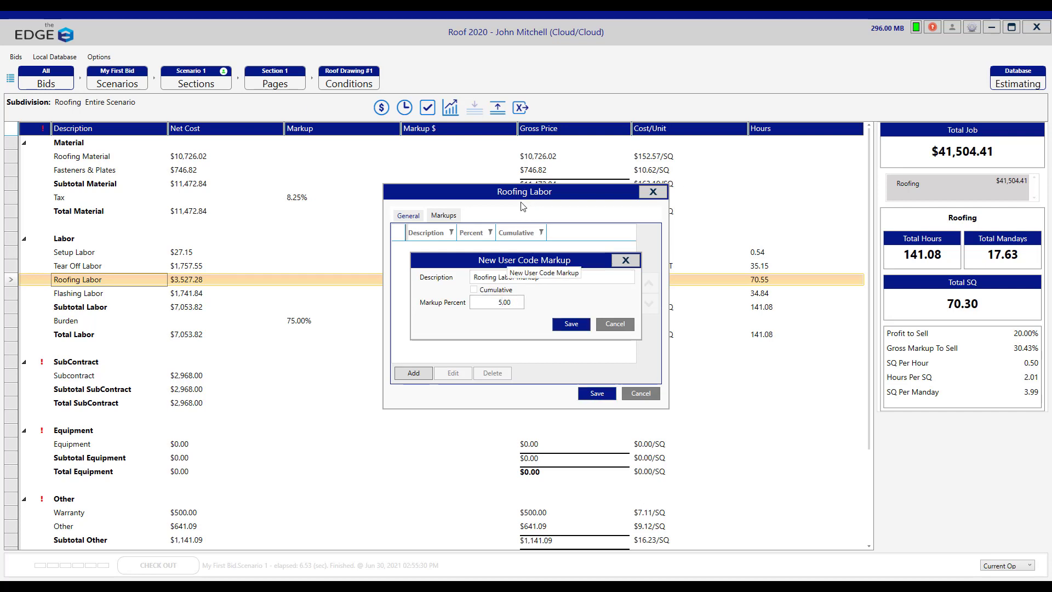
pyautogui.click(576, 323)
pyautogui.click(591, 389)
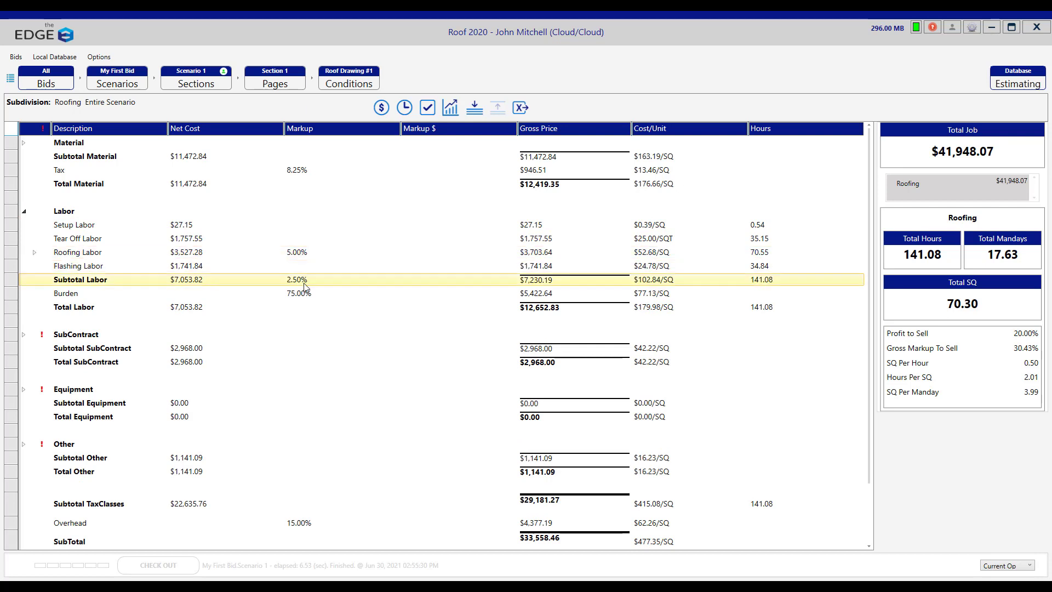
# Open the items behind the SubContract error flag and set the Sheet Metal Sub unit price to 2000
pyautogui.scroll(-1, 298, 323)
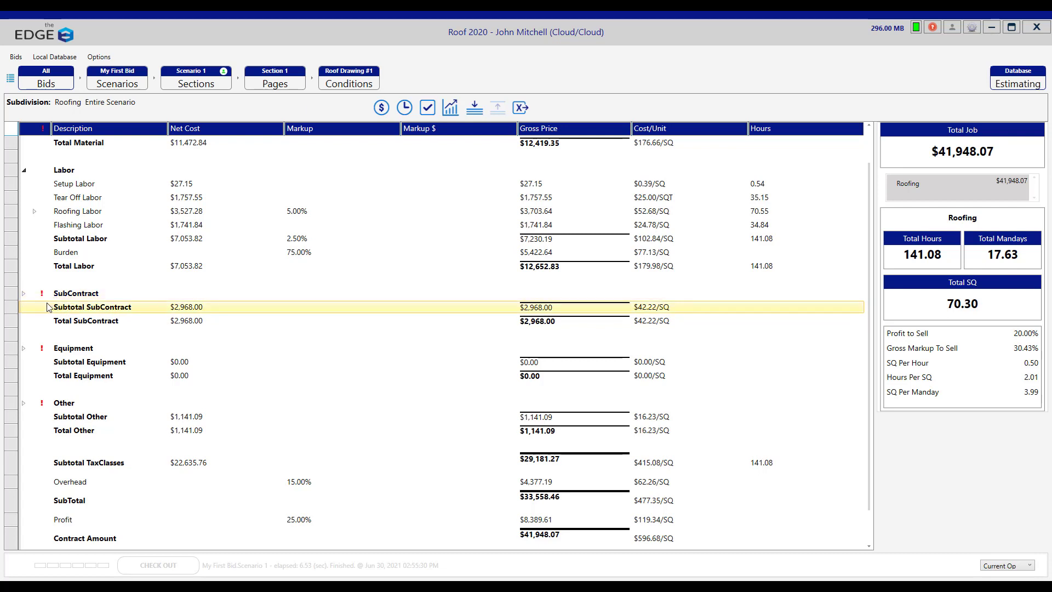
pyautogui.moveTo(44, 300)
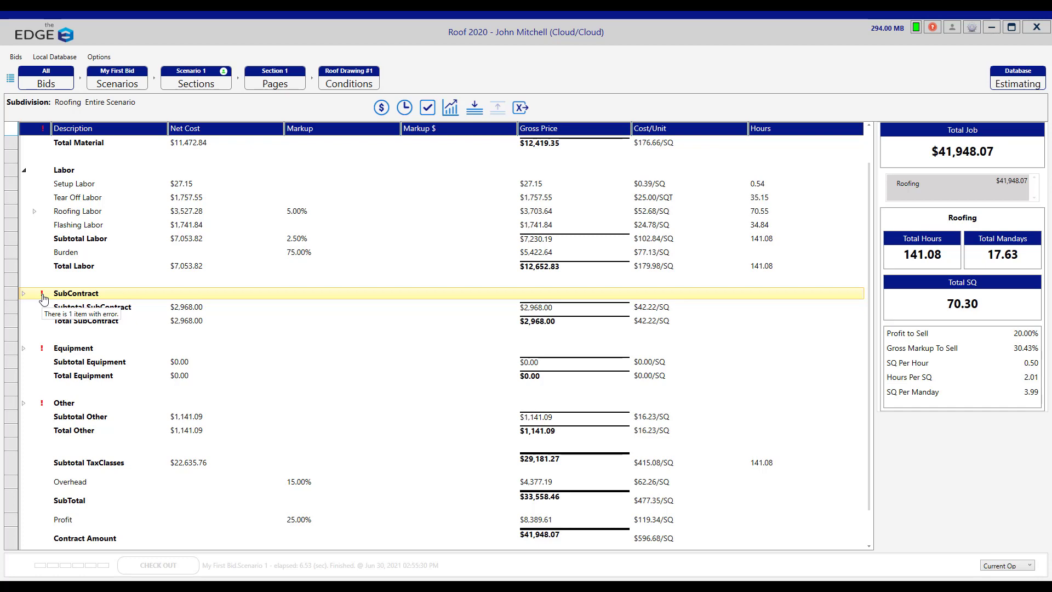
pyautogui.click(44, 298)
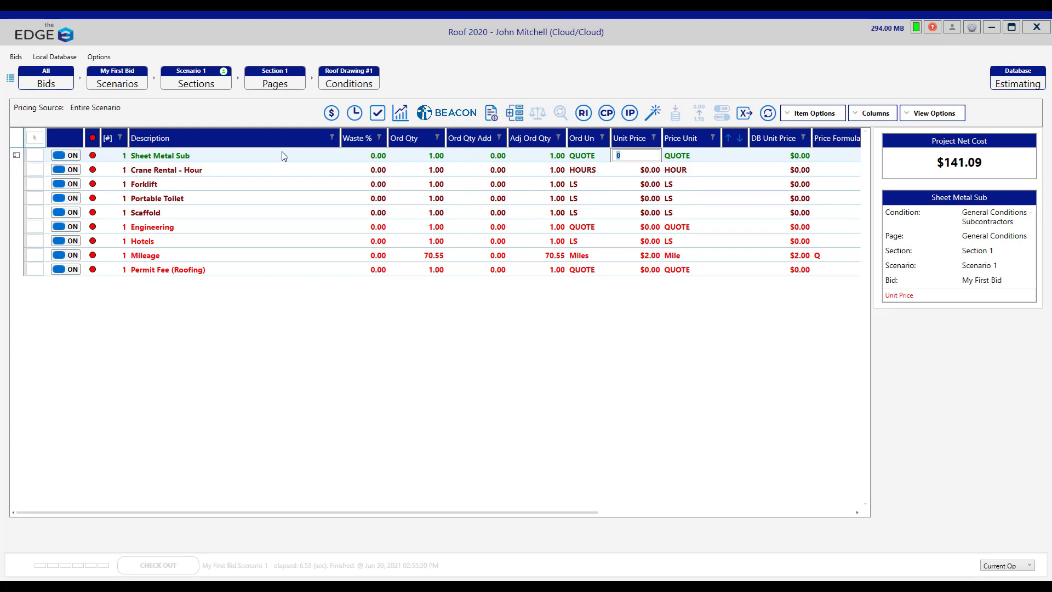
pyautogui.click(188, 159)
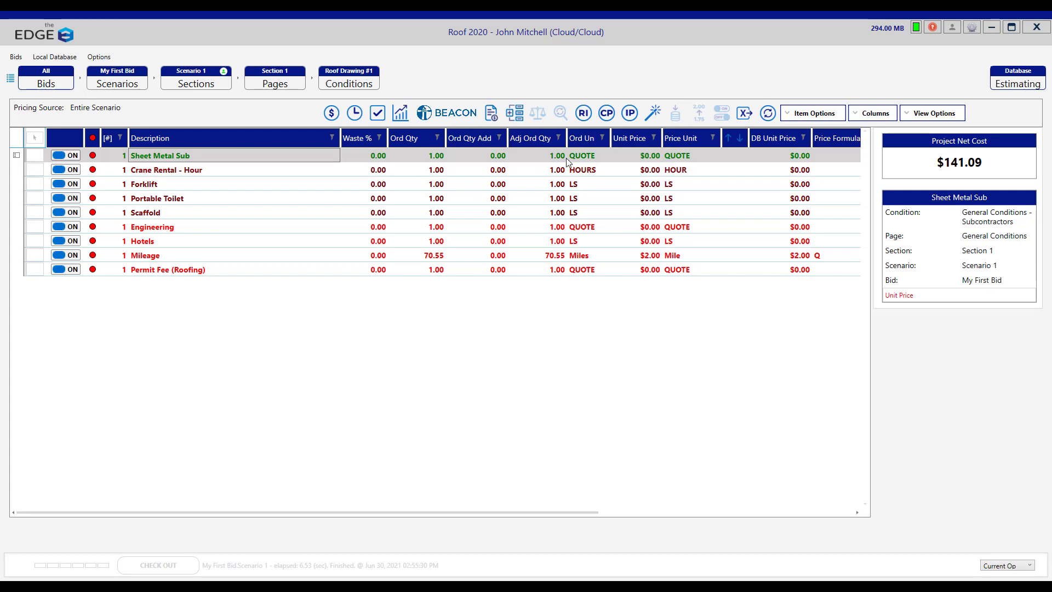
pyautogui.click(652, 154)
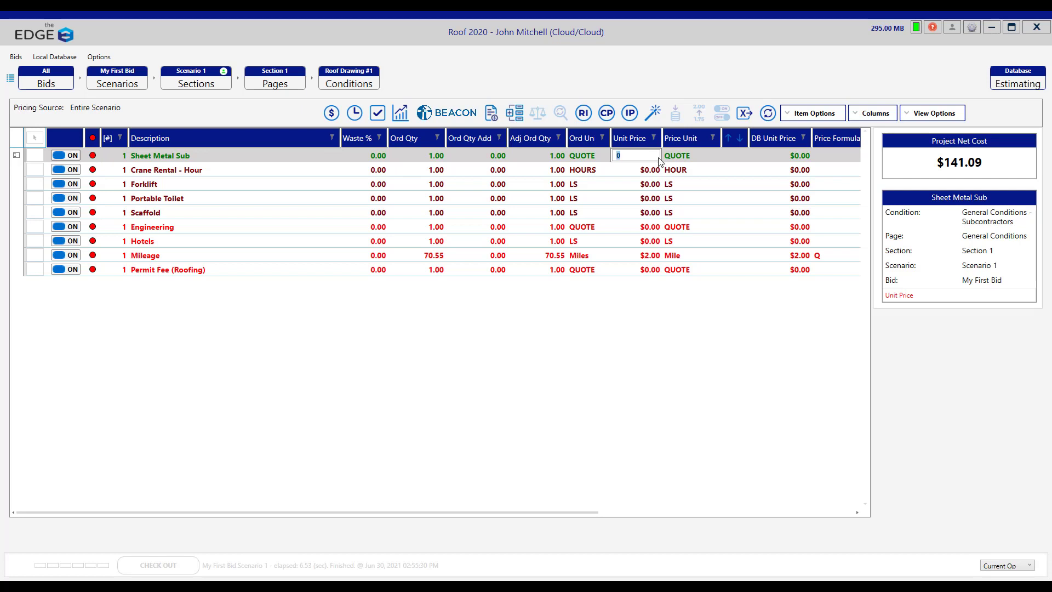
pyautogui.write('2000')
pyautogui.press('Return')
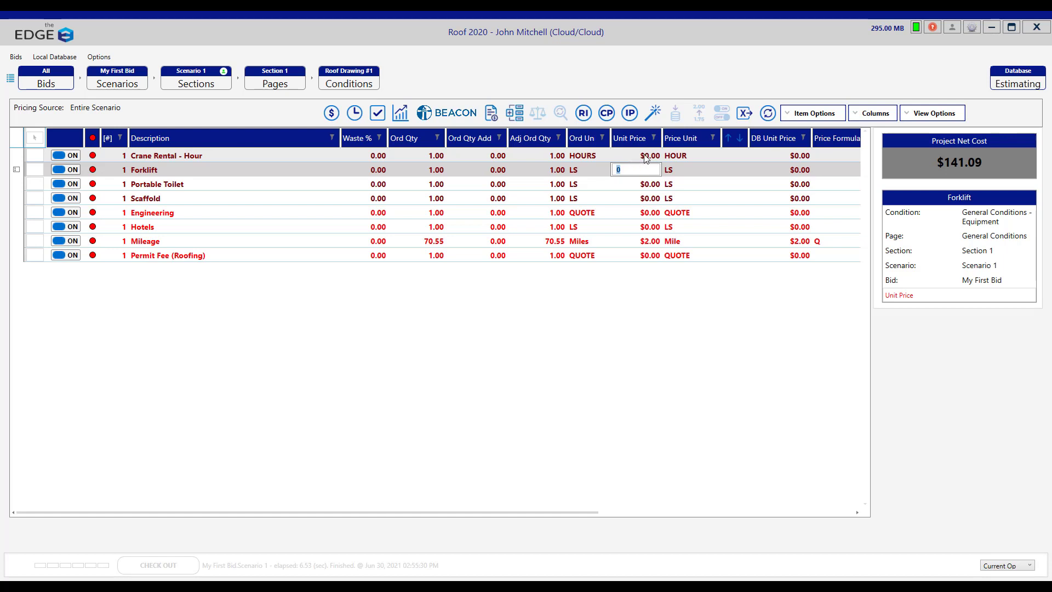
# Return to the recap and open the items behind the Equipment error flag
pyautogui.click(646, 157)
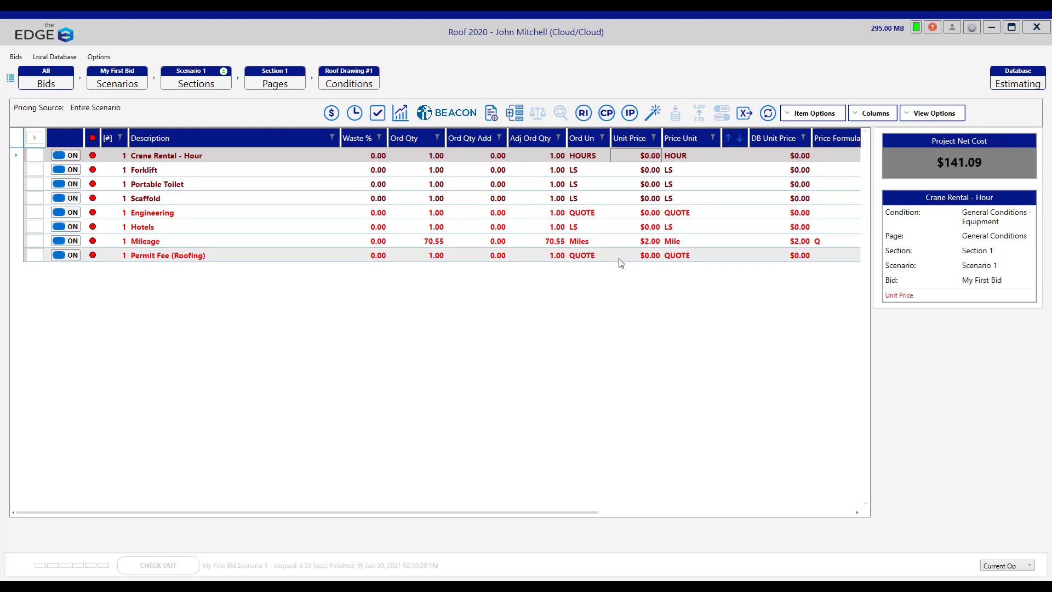
pyautogui.click(377, 118)
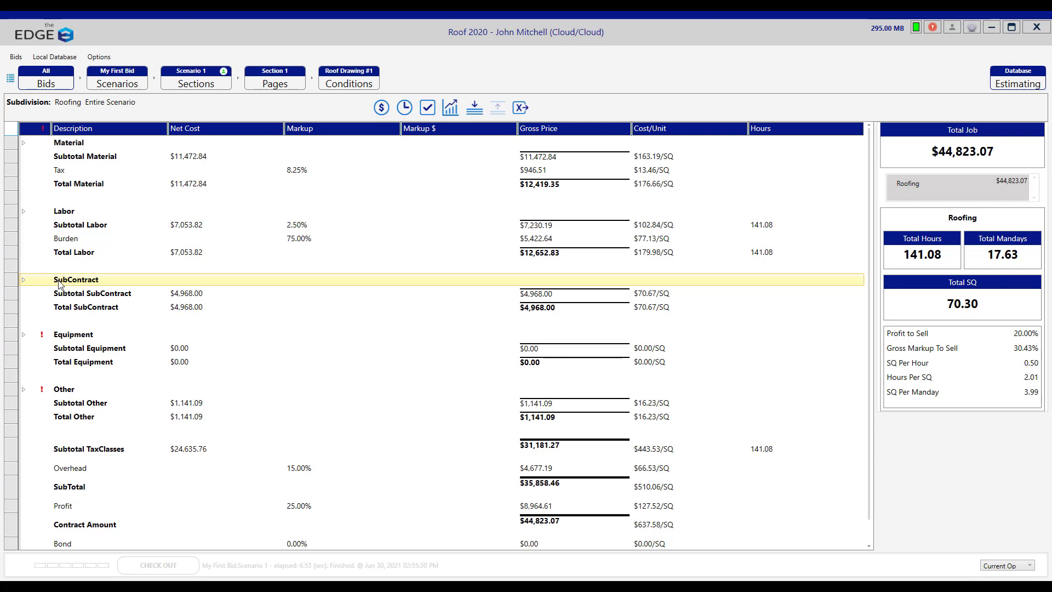
pyautogui.click(76, 338)
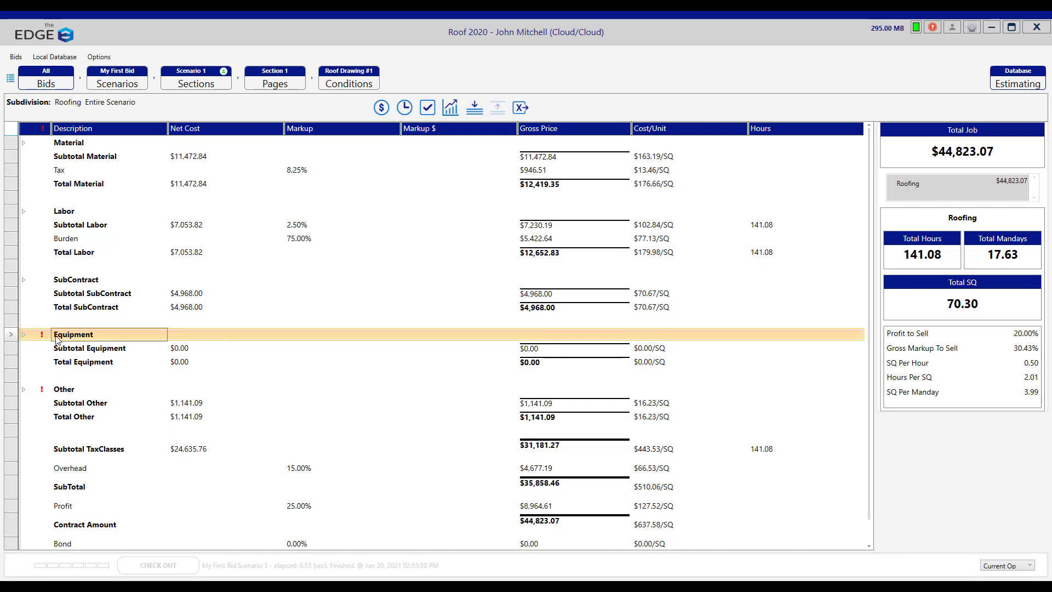
pyautogui.moveTo(44, 341)
pyautogui.doubleClick(43, 338)
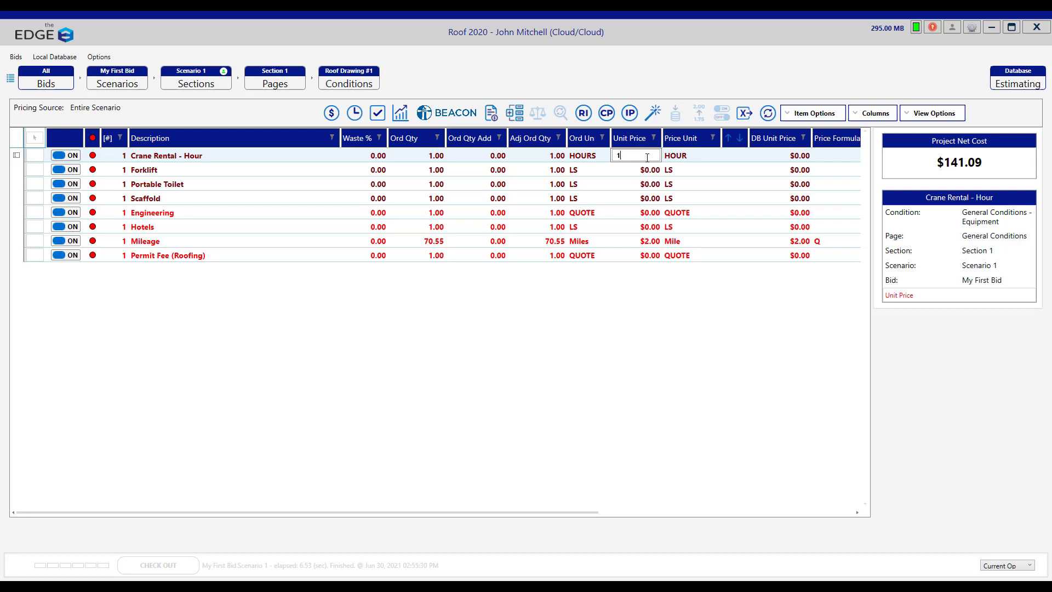
# Enter unit prices for the Crane Rental - Hour and Forklift items
pyautogui.write('1')
pyautogui.click(656, 168)
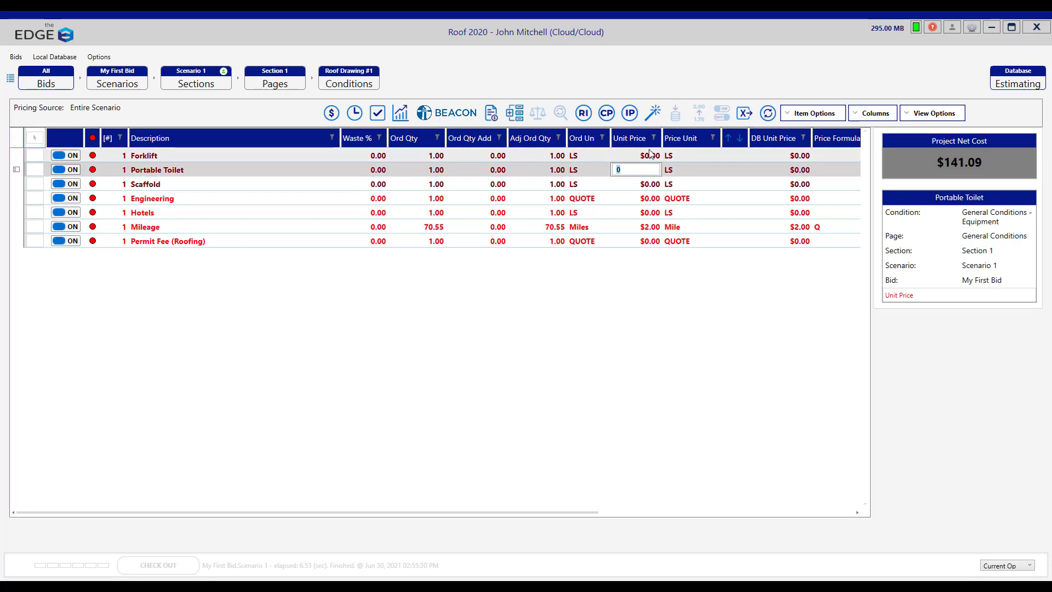
pyautogui.click(650, 156)
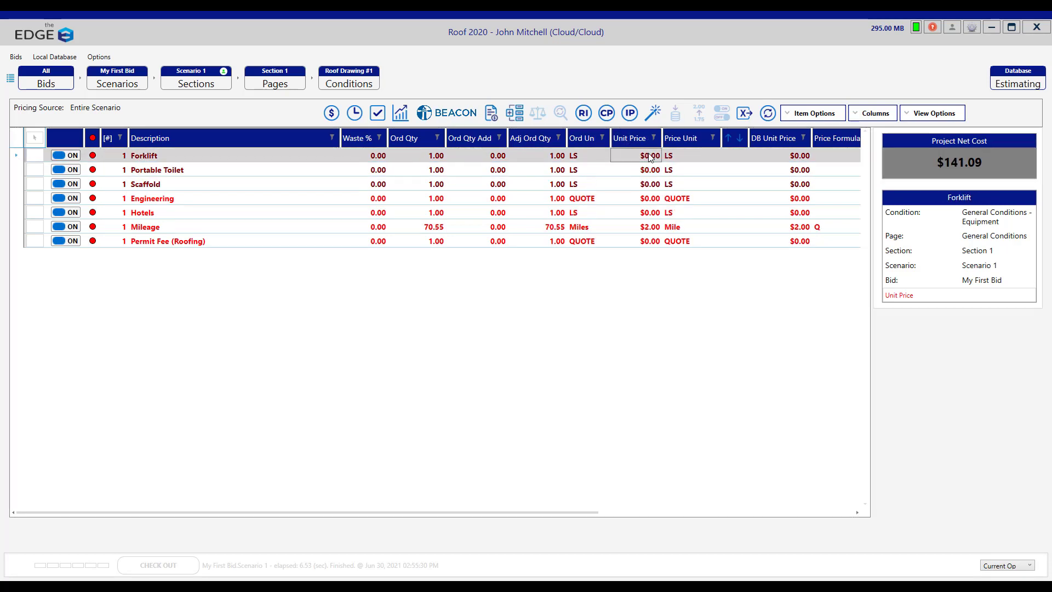
pyautogui.click(651, 156)
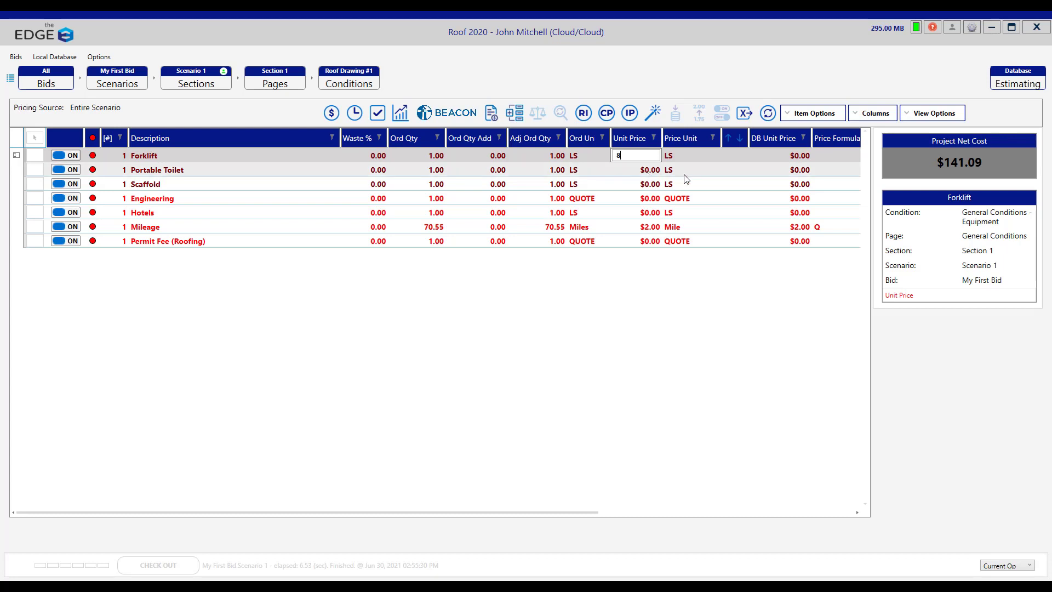
pyautogui.press('Return')
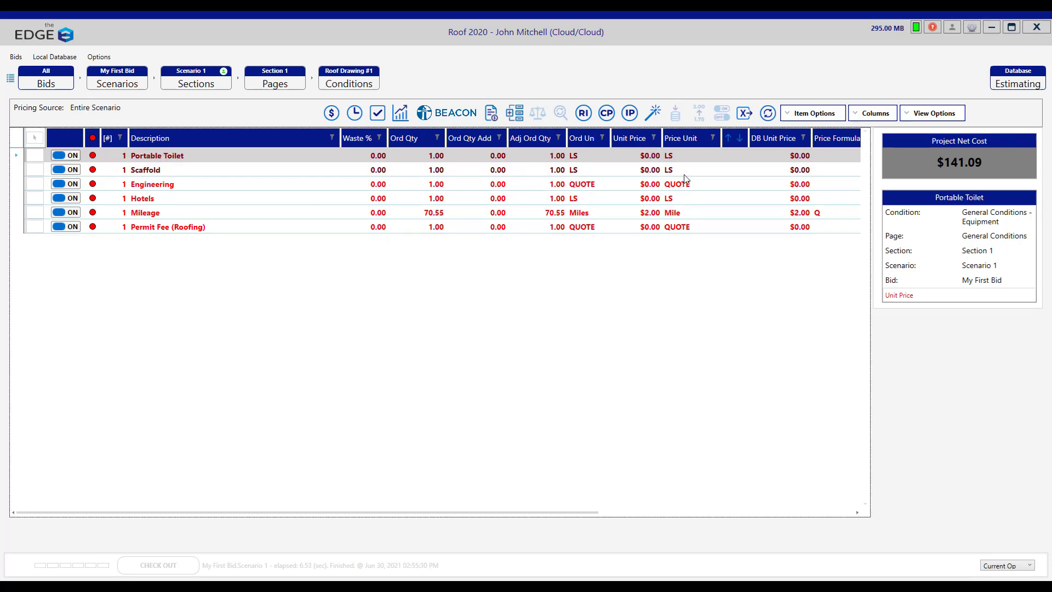
# Set the Portable Toilet unit price to 600 and the Scaffold unit price to 300
pyautogui.click(651, 170)
pyautogui.click(650, 157)
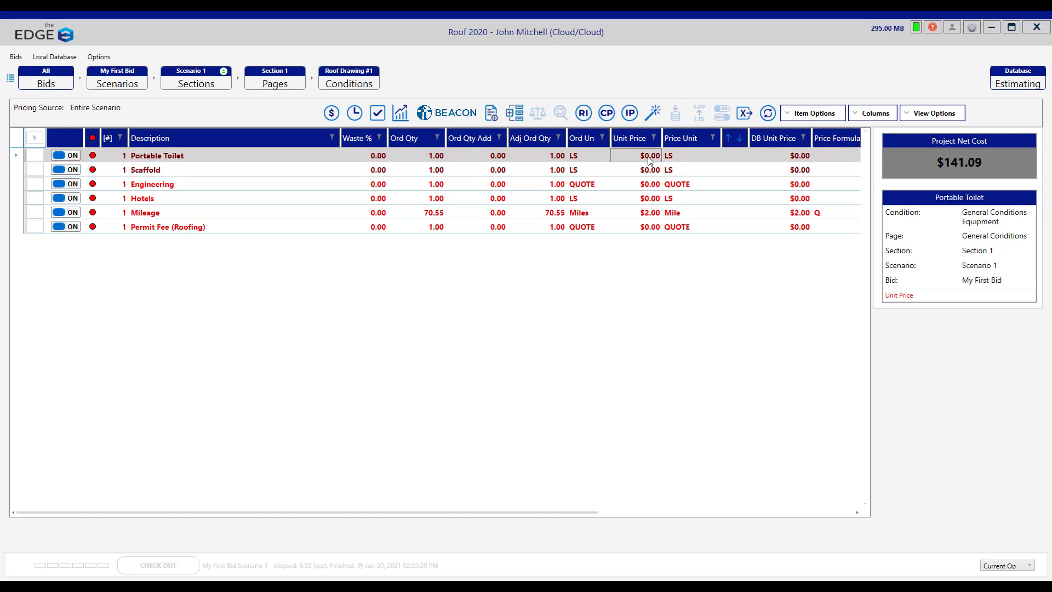
pyautogui.click(649, 157)
pyautogui.write('600')
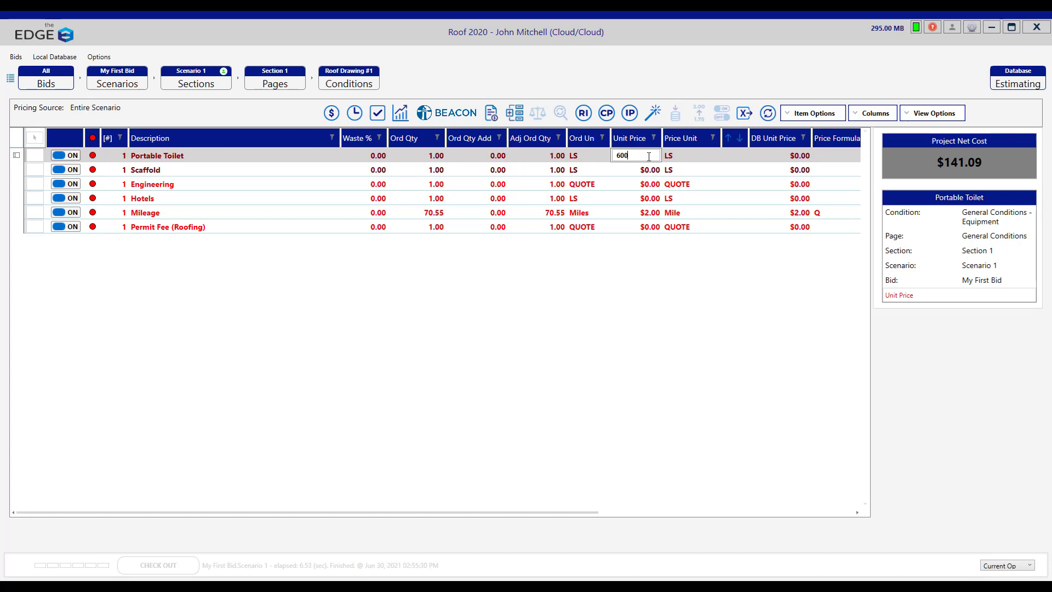
pyautogui.press('Return')
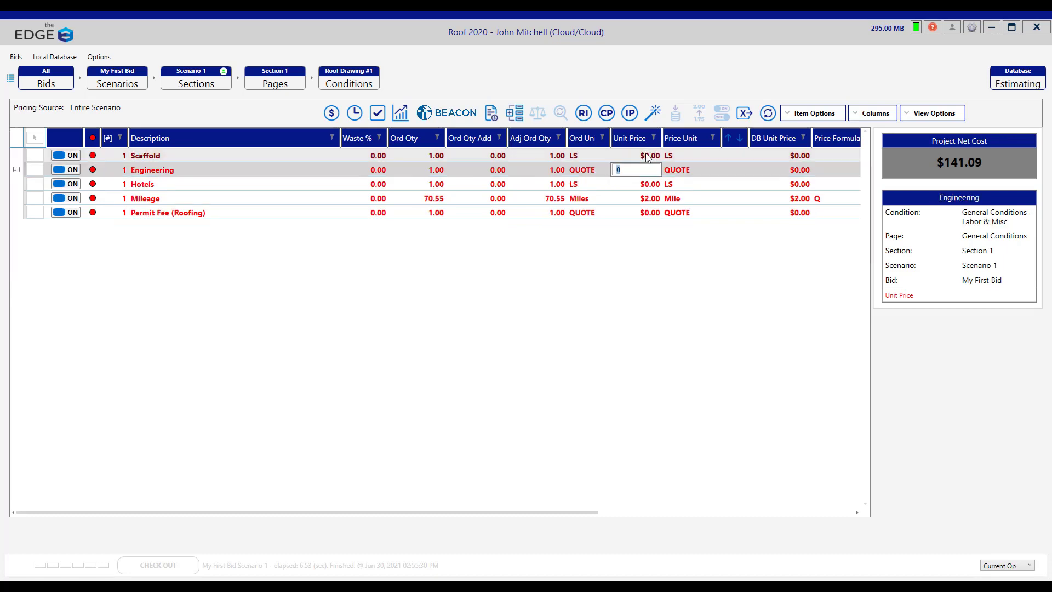
pyautogui.click(649, 158)
pyautogui.click(649, 156)
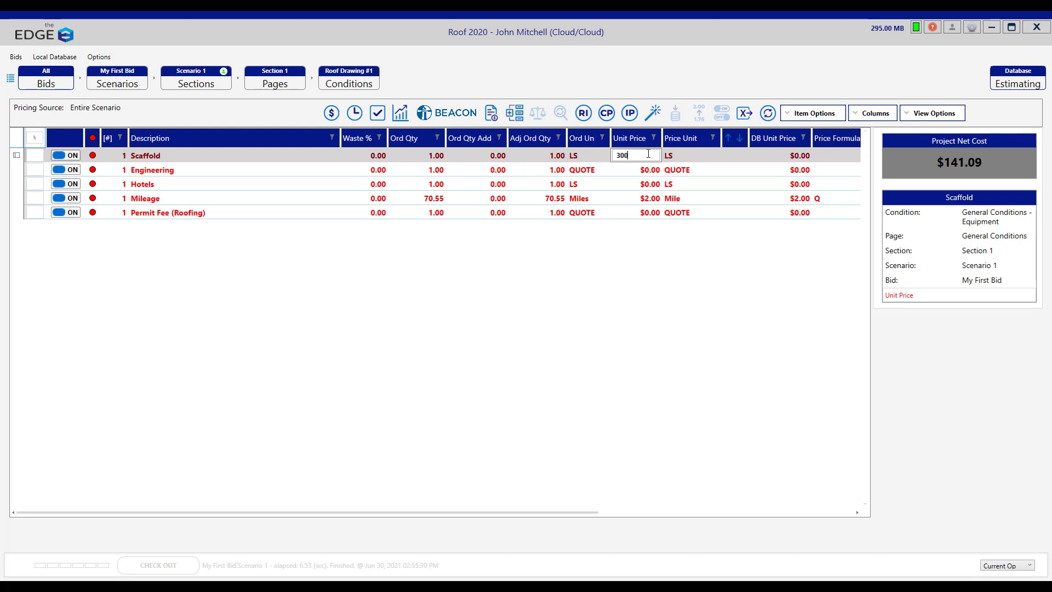
pyautogui.press('Return')
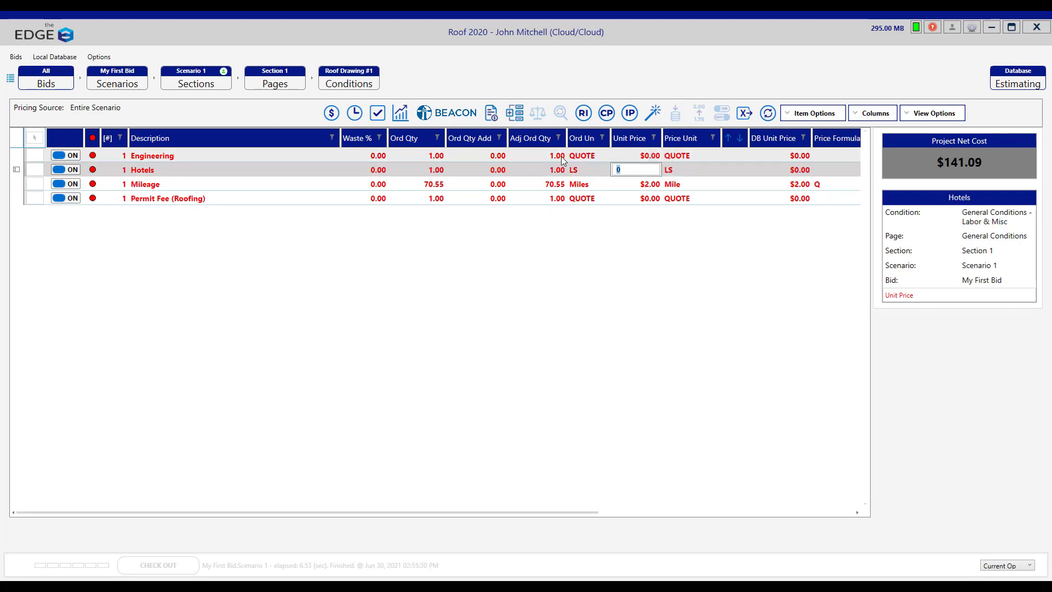
# From the recap, open the items behind the Other error flag and set the Engineering unit price to 1200
pyautogui.click(380, 113)
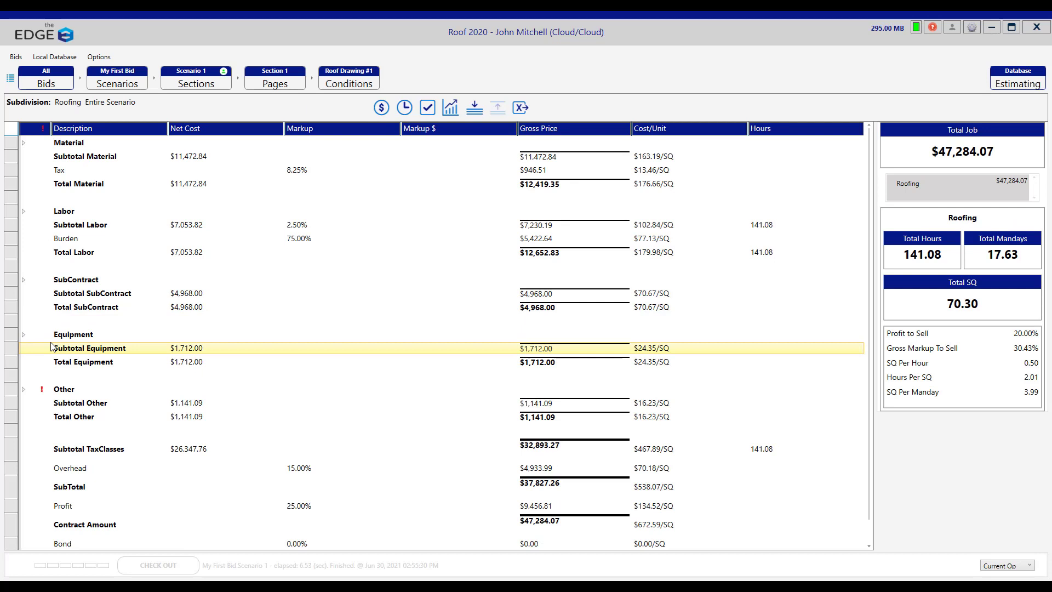
pyautogui.click(43, 392)
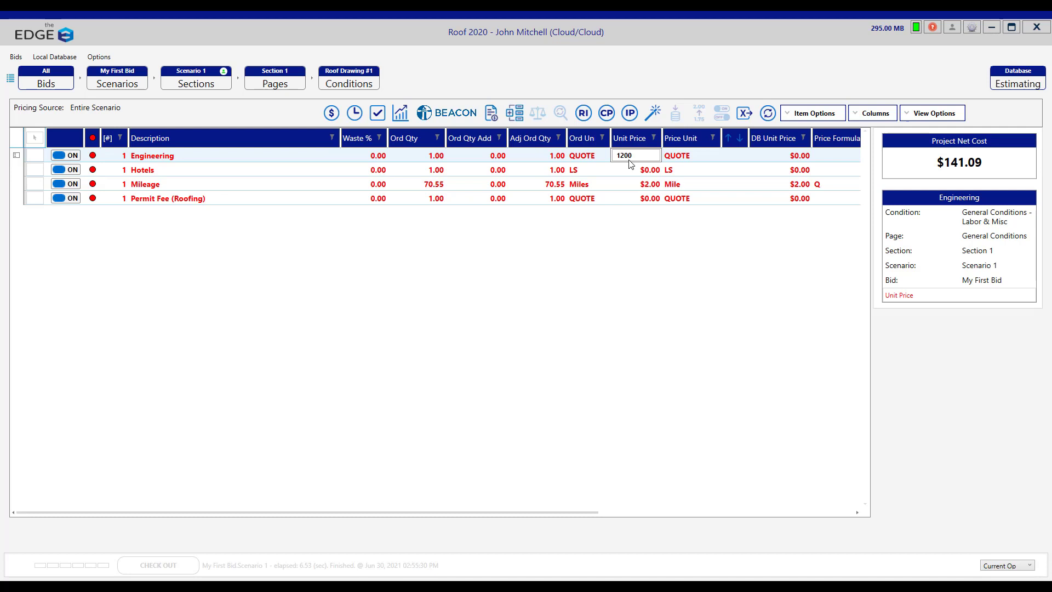
pyautogui.press('Return')
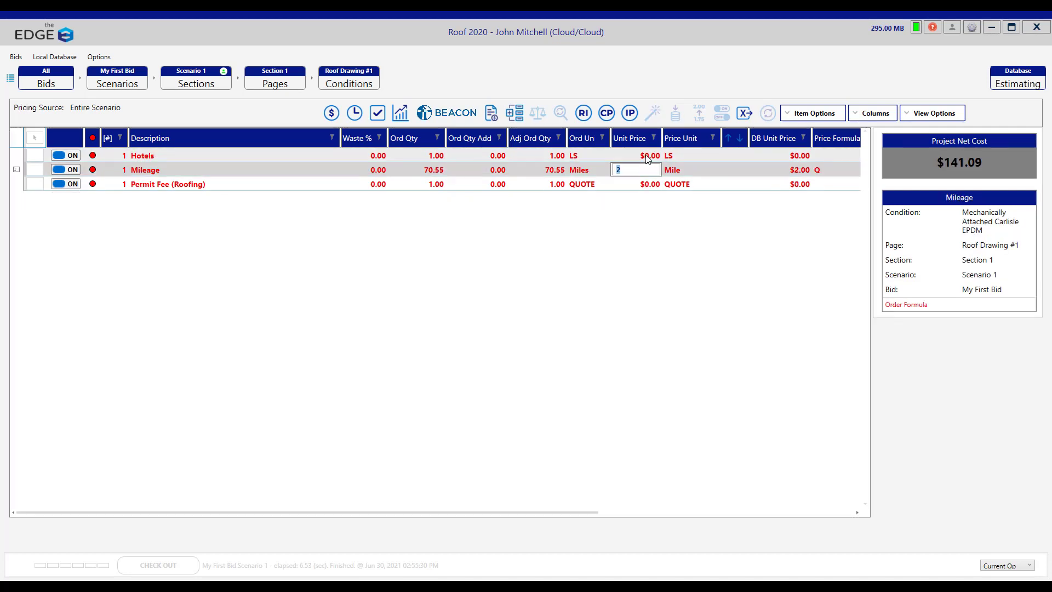
# Set the unit prices of Hotels to 950 and Permit Fee (Roofing) to 80, and return to the recap
pyautogui.click(643, 158)
pyautogui.click(648, 157)
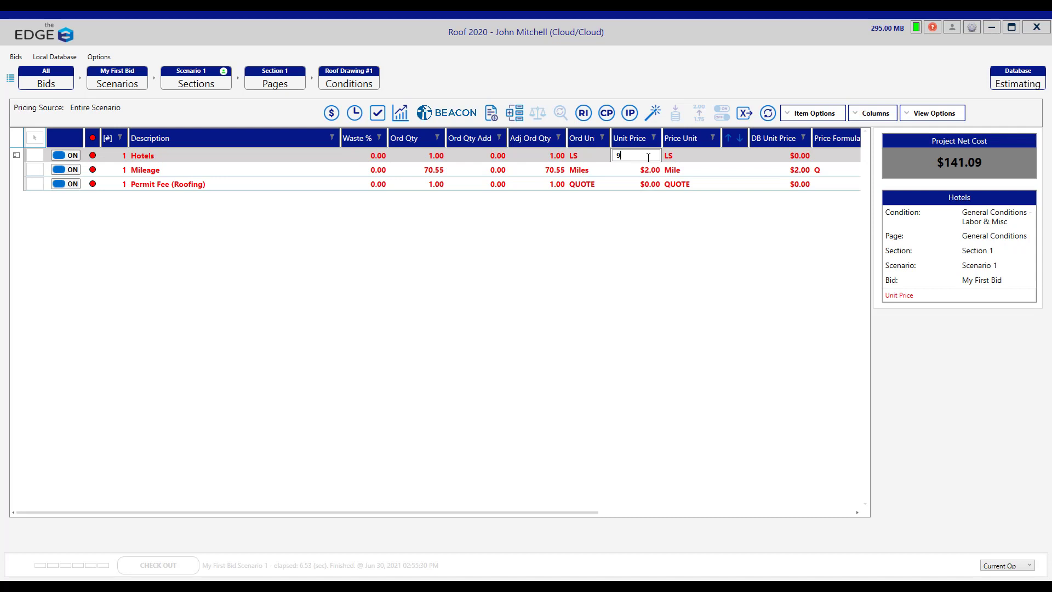
pyautogui.write('950')
pyautogui.press('Return')
pyautogui.click(648, 159)
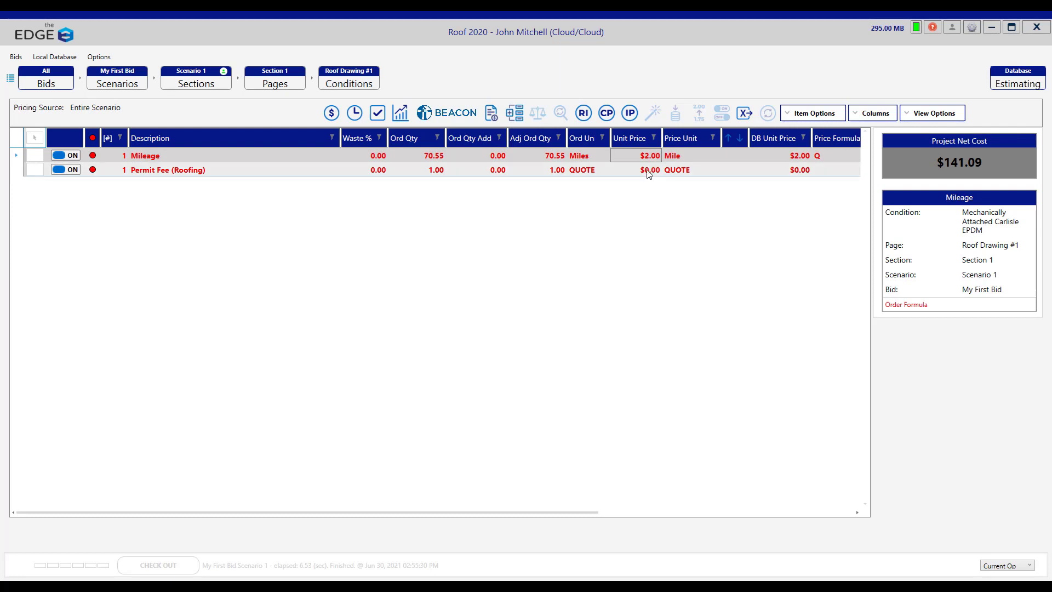
pyautogui.click(648, 174)
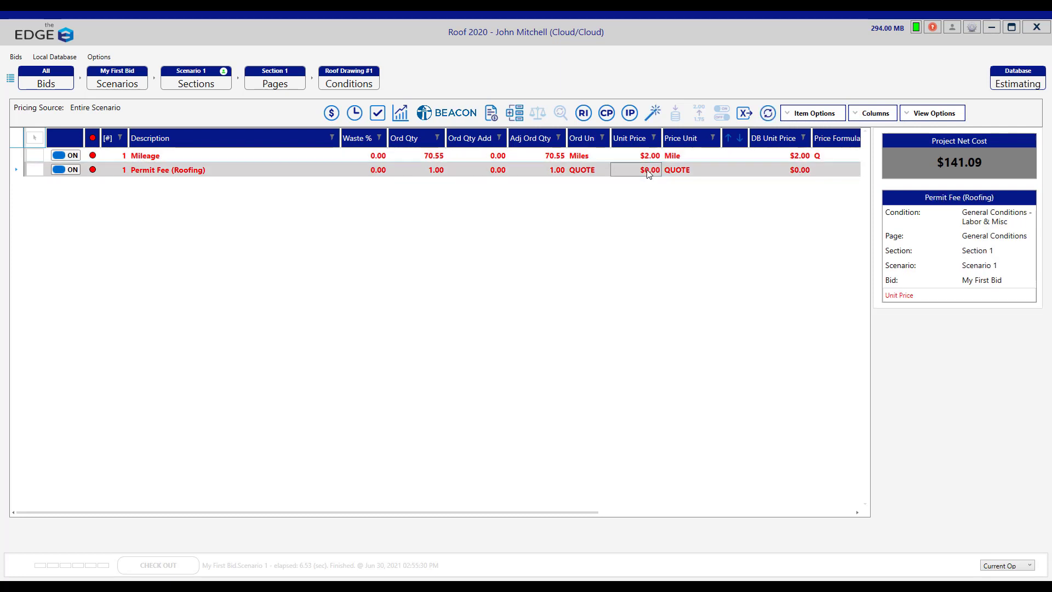
pyautogui.click(647, 170)
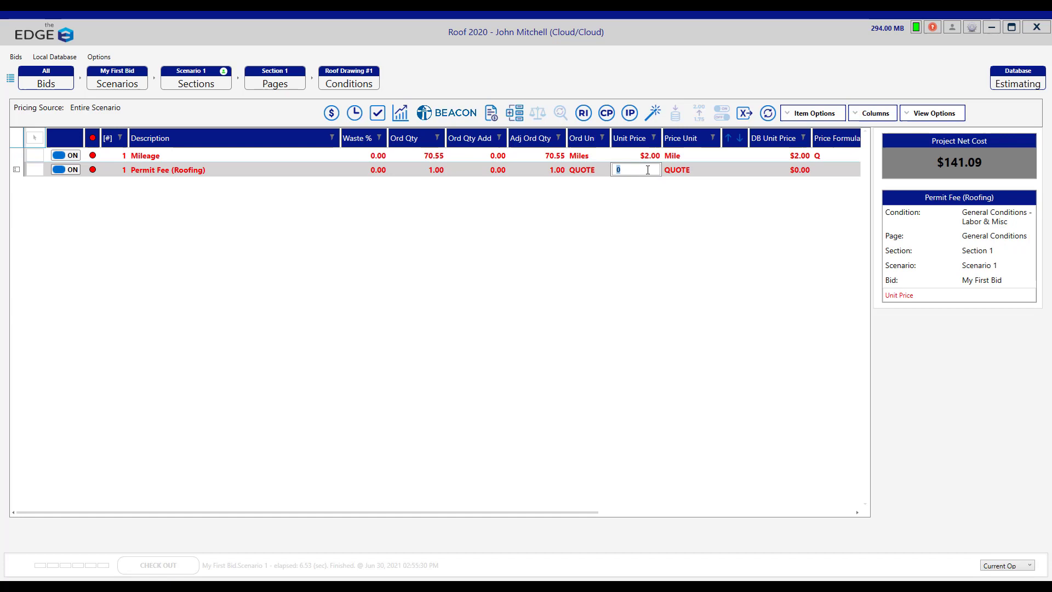
pyautogui.write('8')
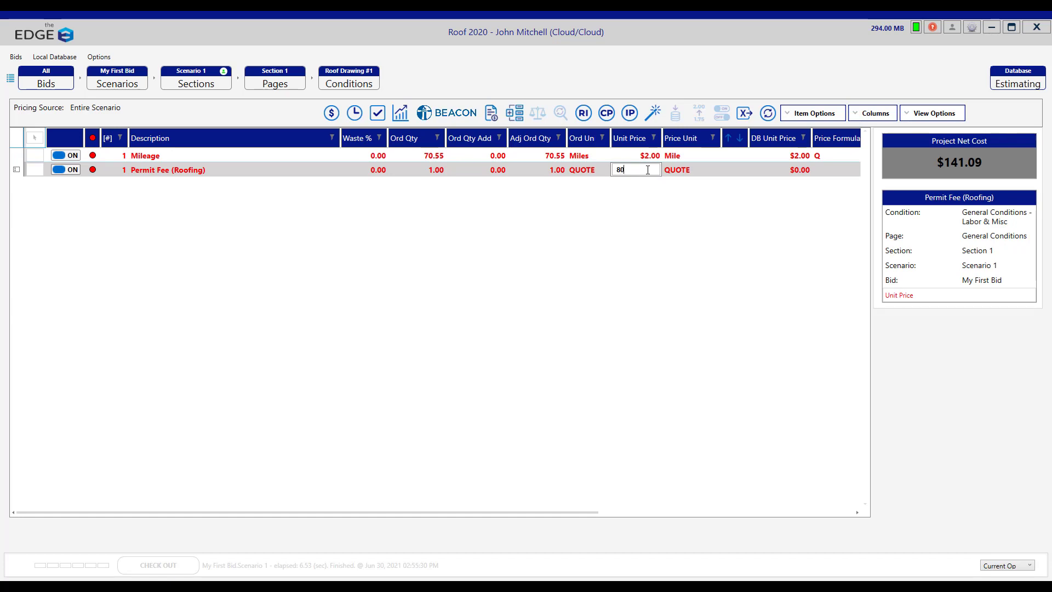
pyautogui.write('0')
pyautogui.press('Return')
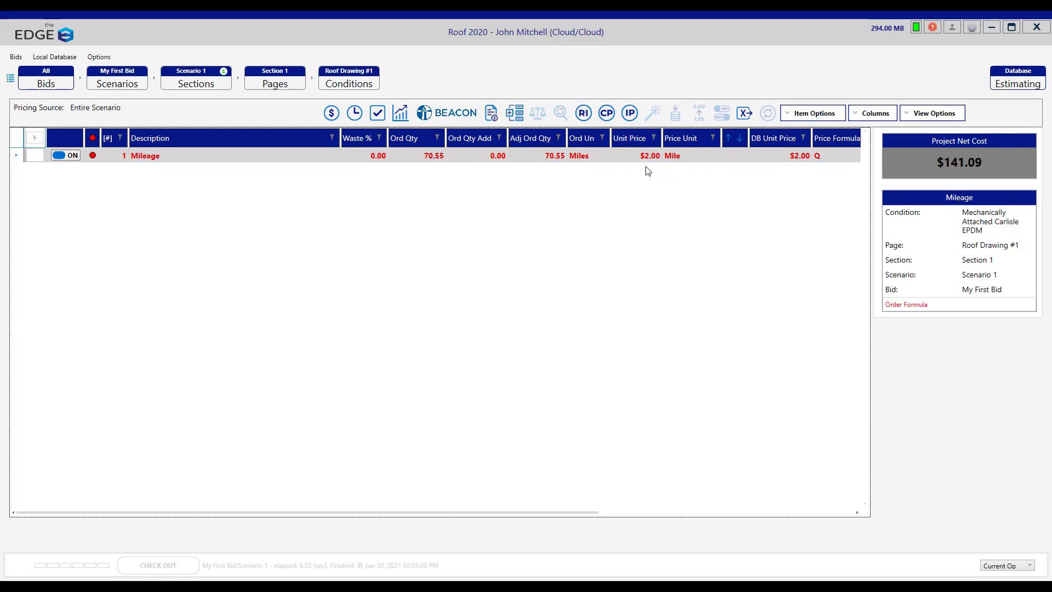
pyautogui.click(377, 119)
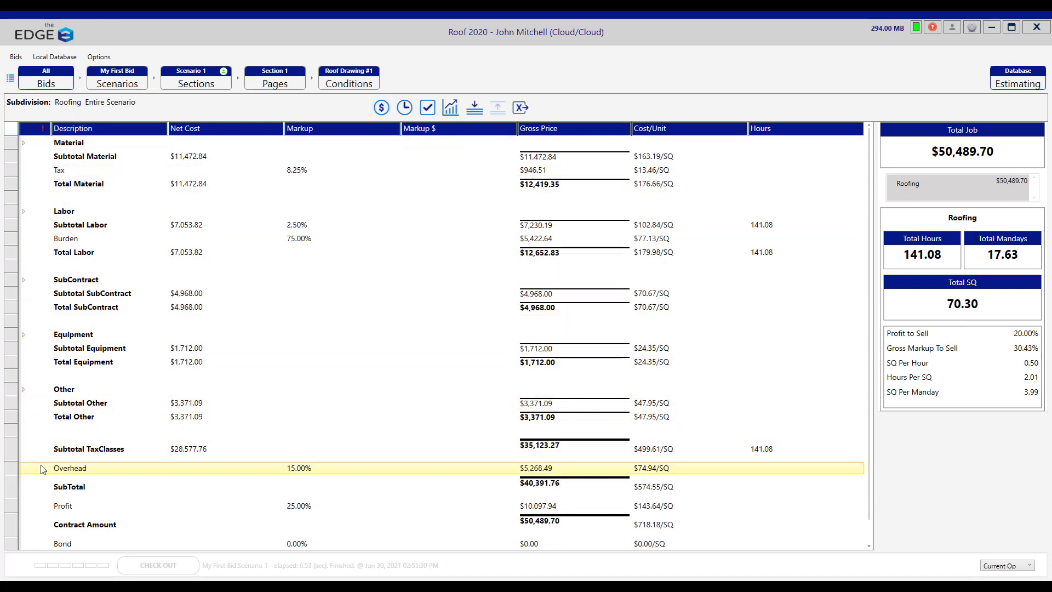
# Set the Contract Amount of the Roofing subdivision to $48,000.00
pyautogui.scroll(-1, 42, 470)
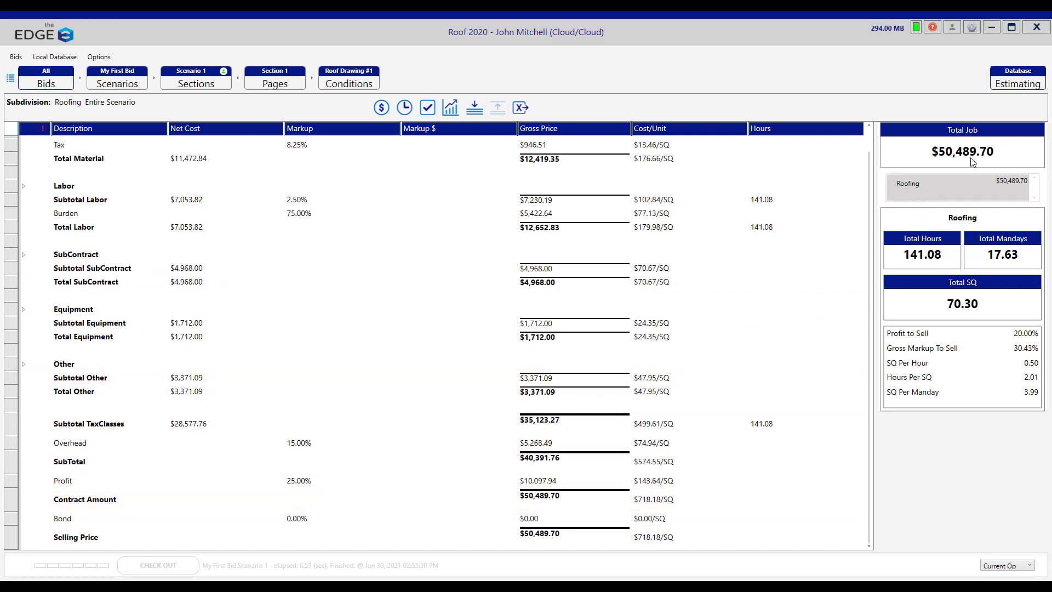
pyautogui.click(541, 501)
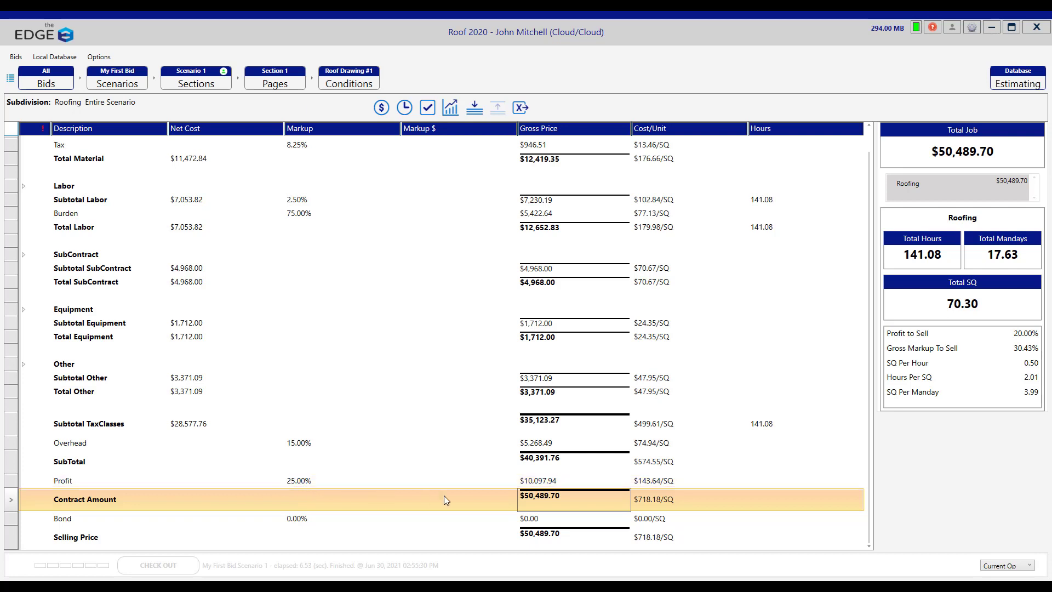
pyautogui.doubleClick(543, 502)
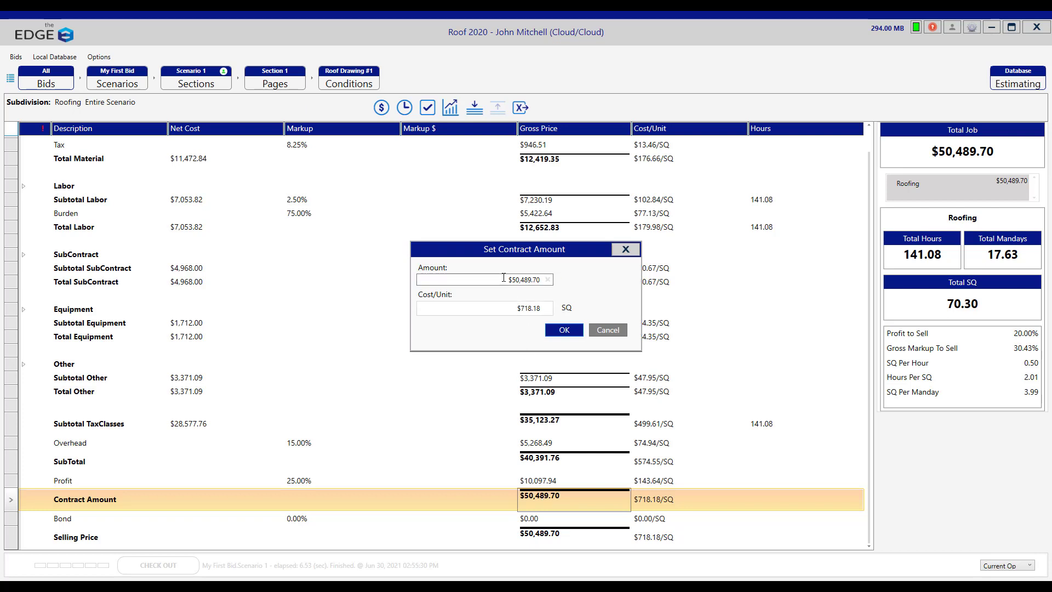
pyautogui.click(550, 280)
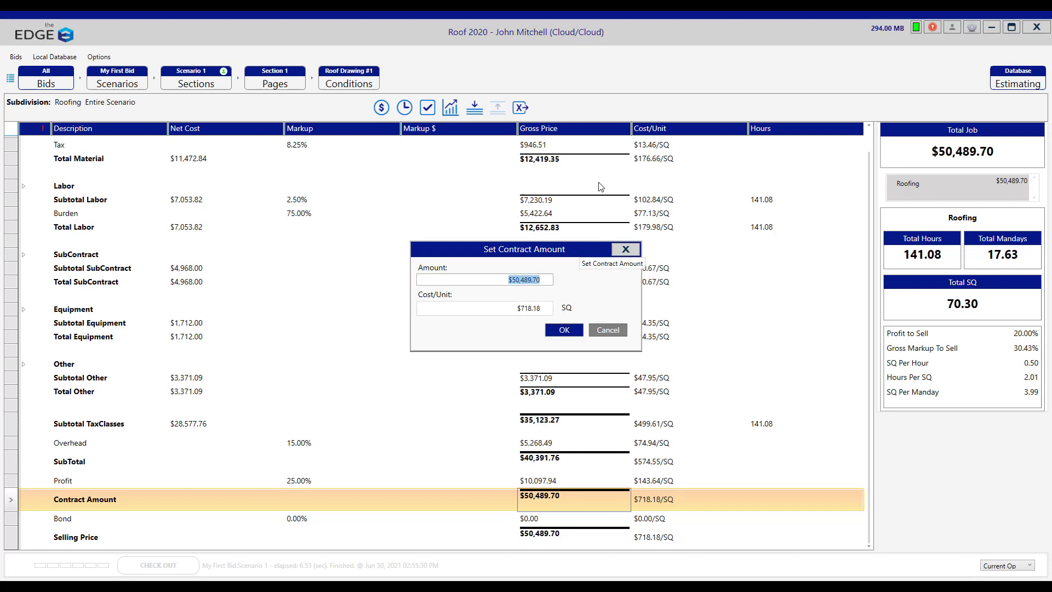
pyautogui.write('4,8')
pyautogui.write('000')
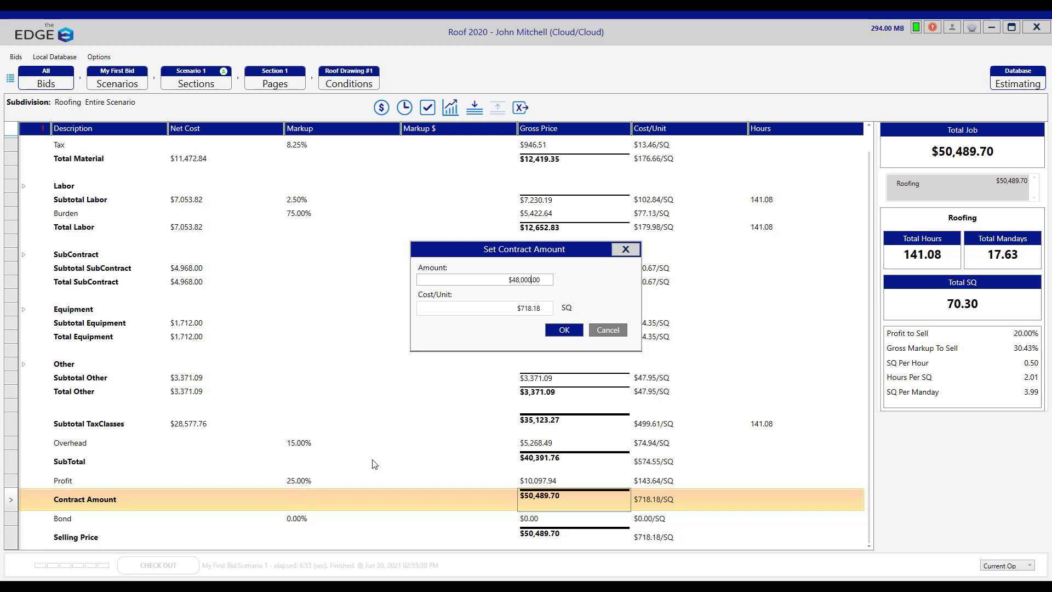
pyautogui.click(564, 330)
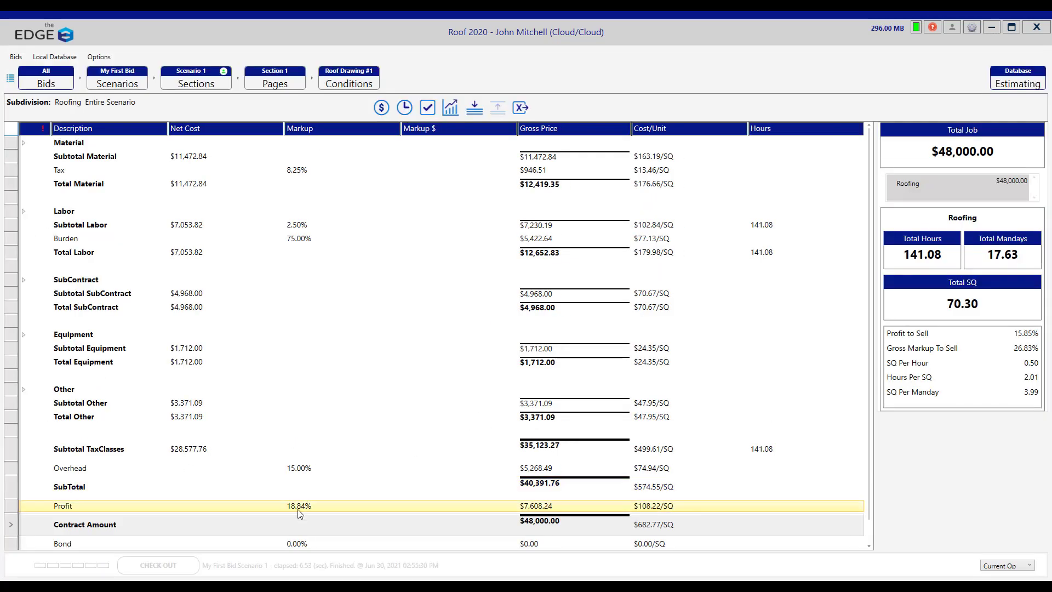
# Set the Profit markup for the entire subdivision to 25 percent
pyautogui.click(303, 507)
pyautogui.scroll(-1, 304, 518)
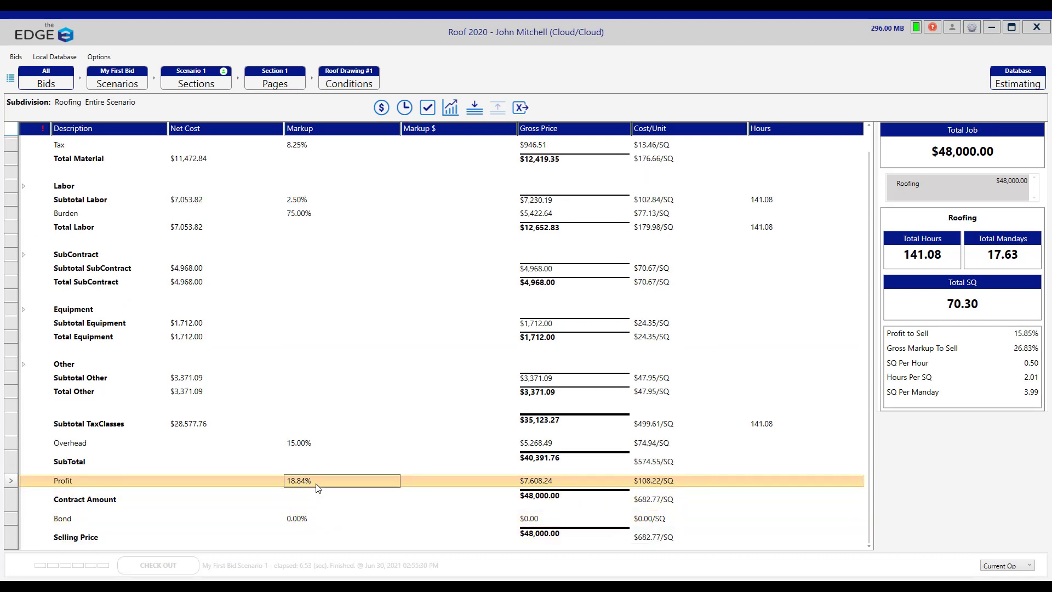
pyautogui.click(542, 500)
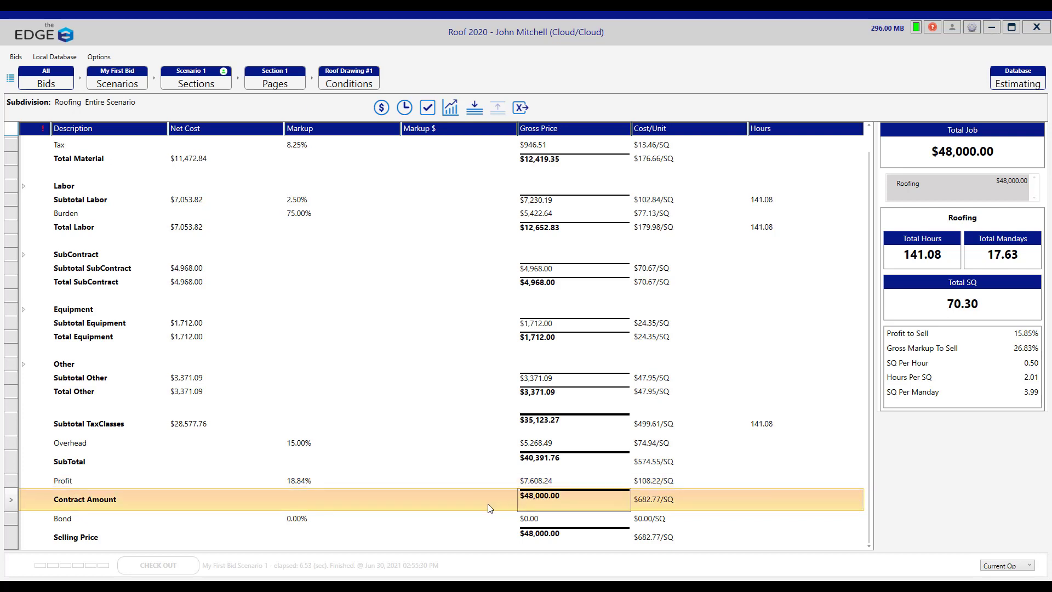
pyautogui.click(303, 479)
pyautogui.click(533, 501)
pyautogui.click(318, 480)
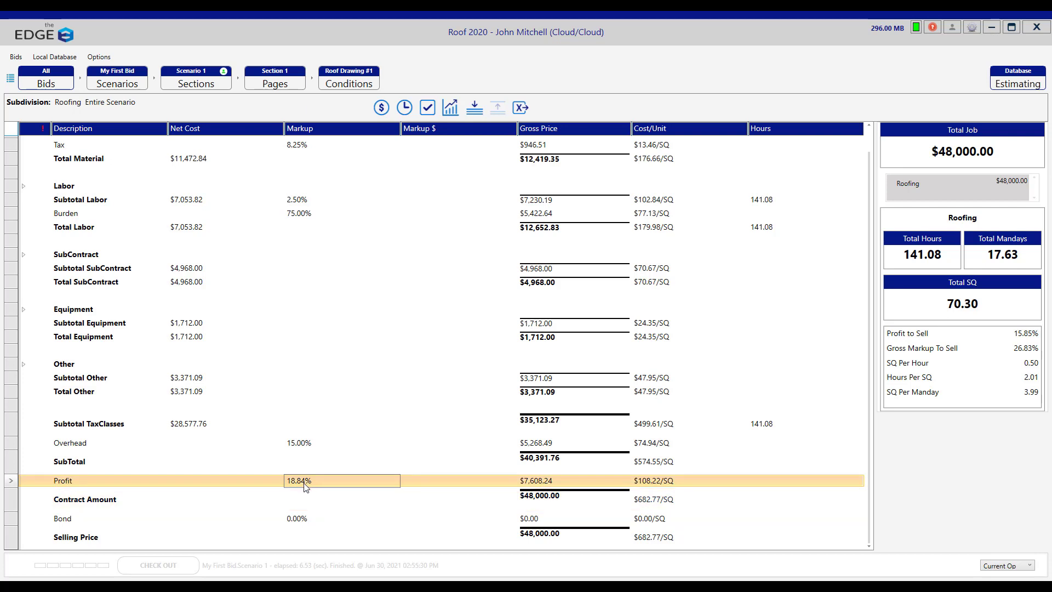
pyautogui.doubleClick(305, 486)
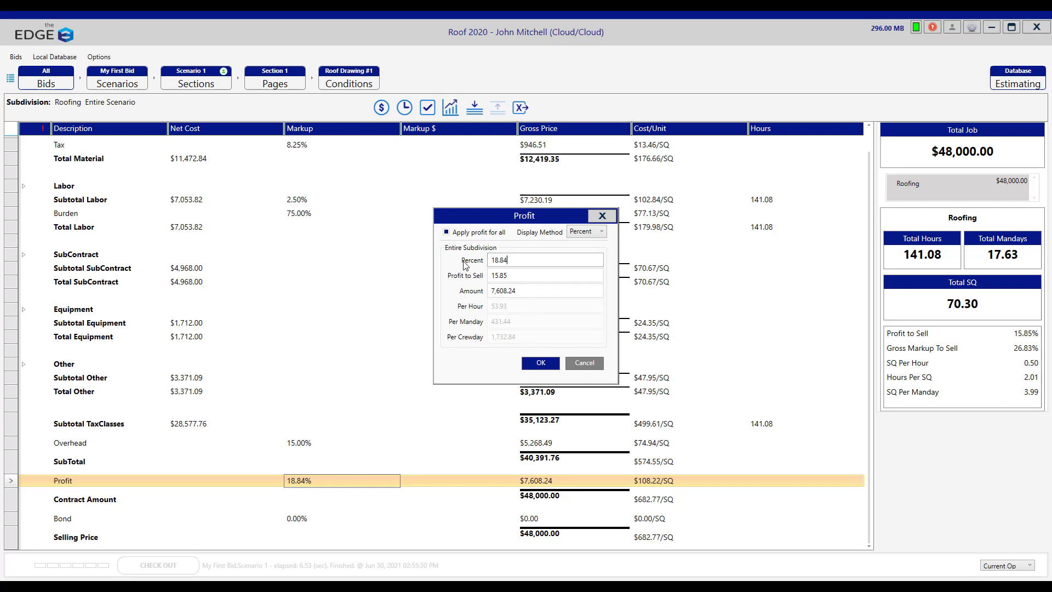
pyautogui.write('25')
pyautogui.click(531, 363)
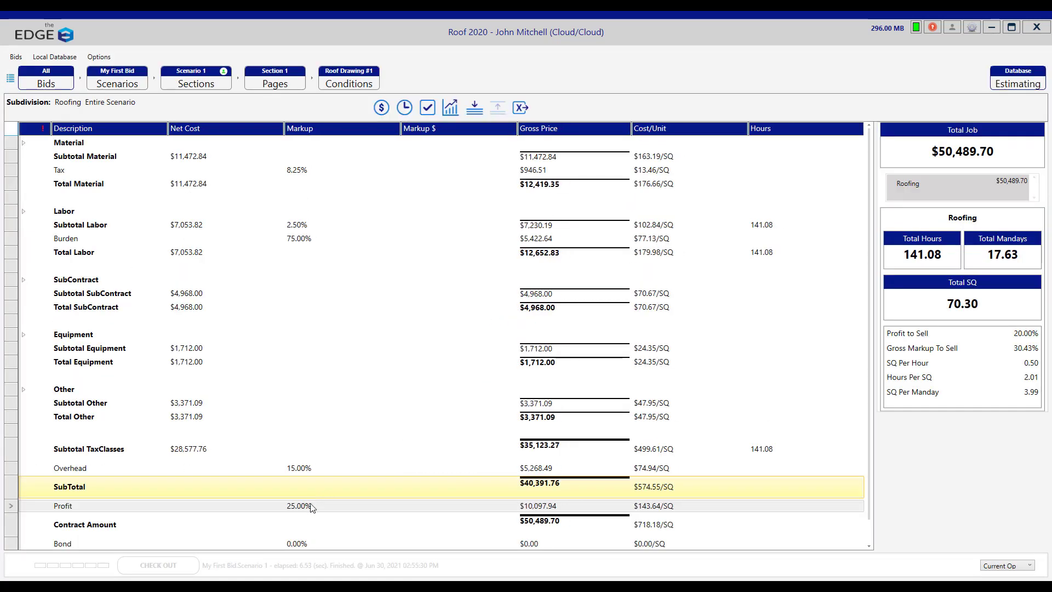
# Examine the recap's contract amount and the selling price's cost per unit
pyautogui.click(540, 525)
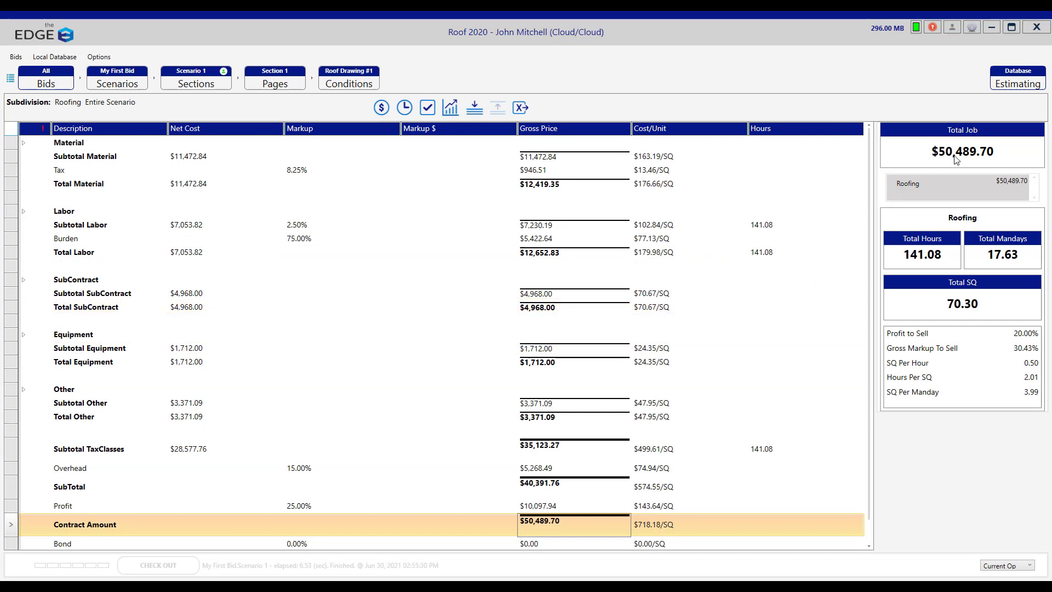
pyautogui.scroll(-1, 786, 269)
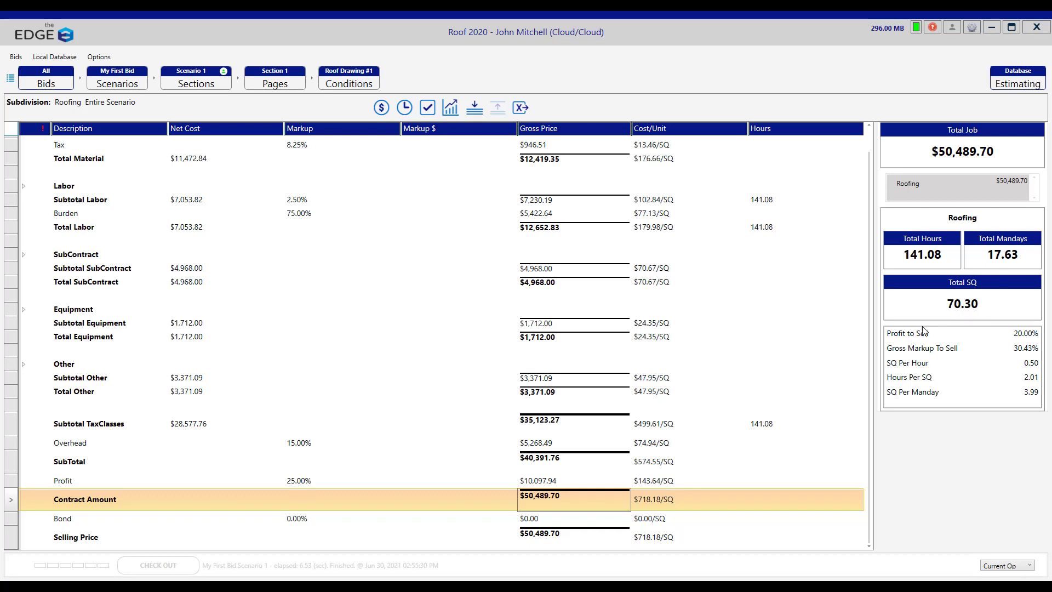
pyautogui.click(644, 540)
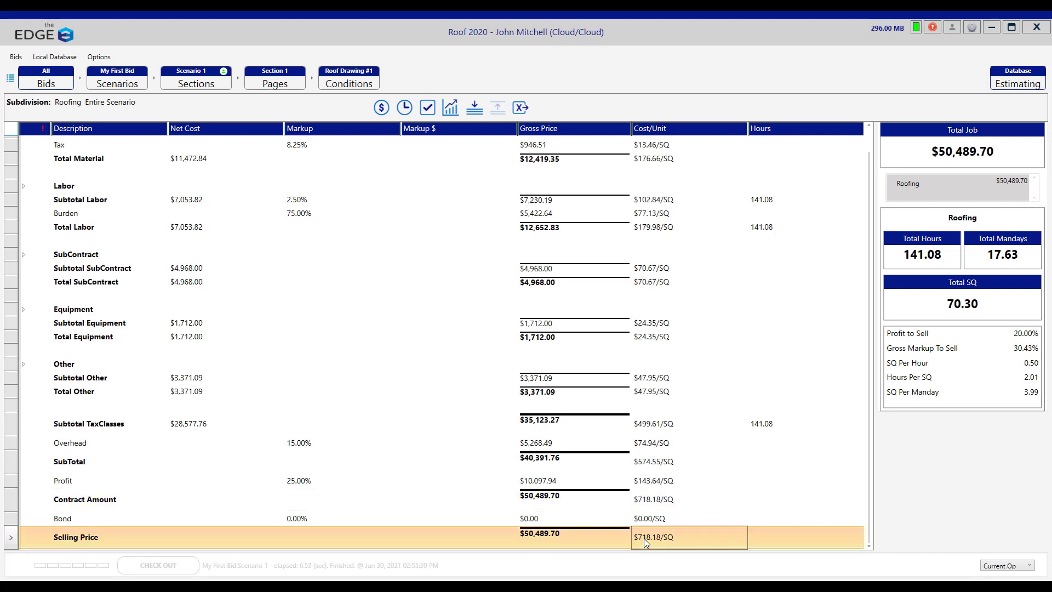